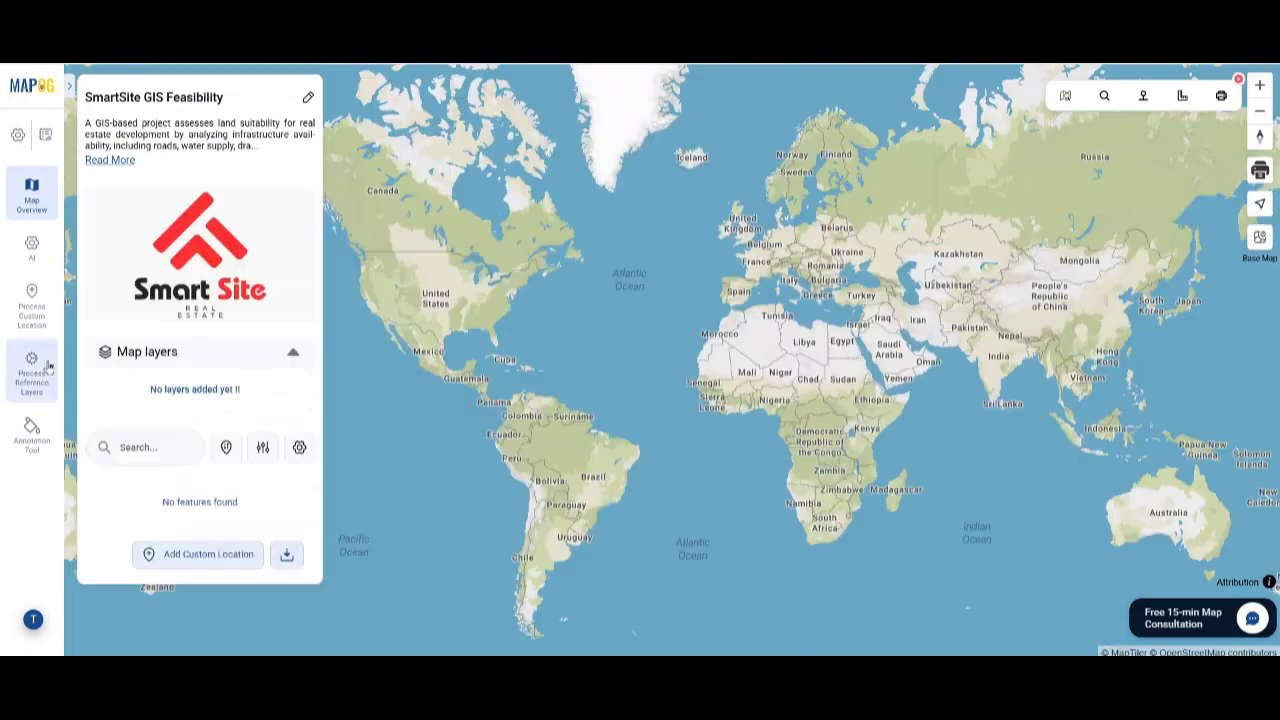
# Step: Upload the vector file Proposed Site.geojson as a new reference layer on the map
pyautogui.click(40, 368)
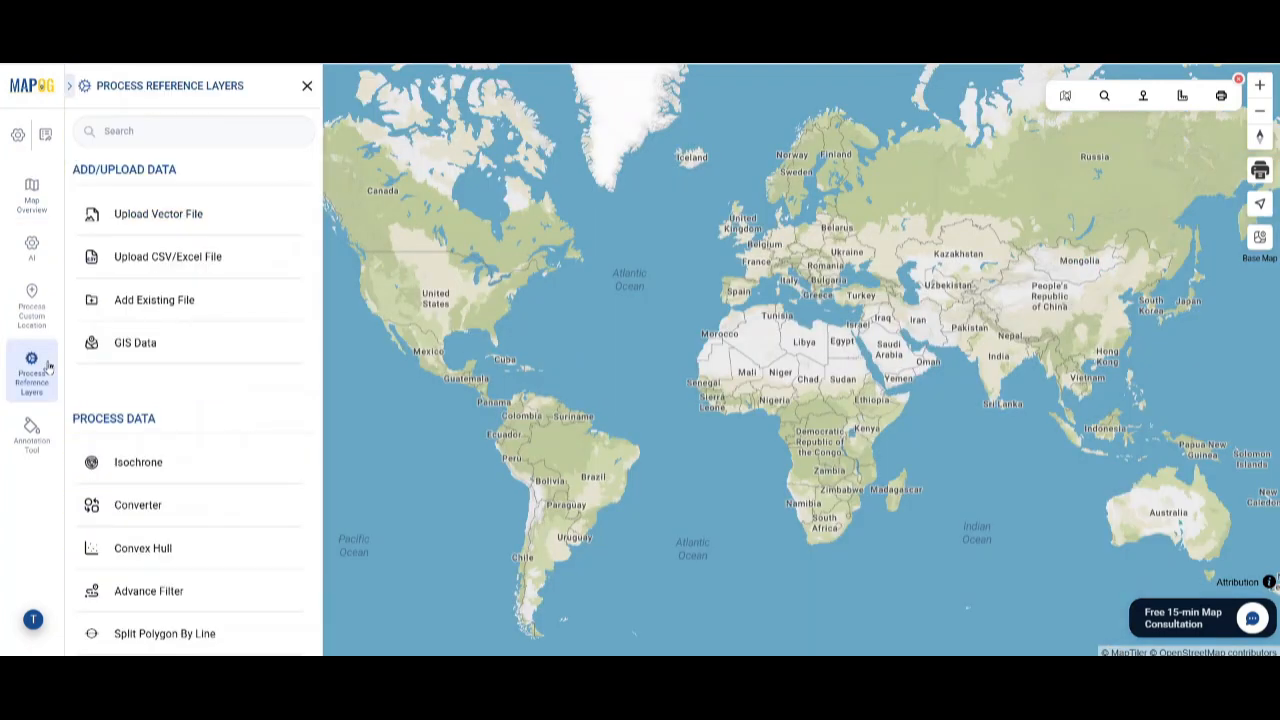
pyautogui.click(170, 218)
pyautogui.click(193, 250)
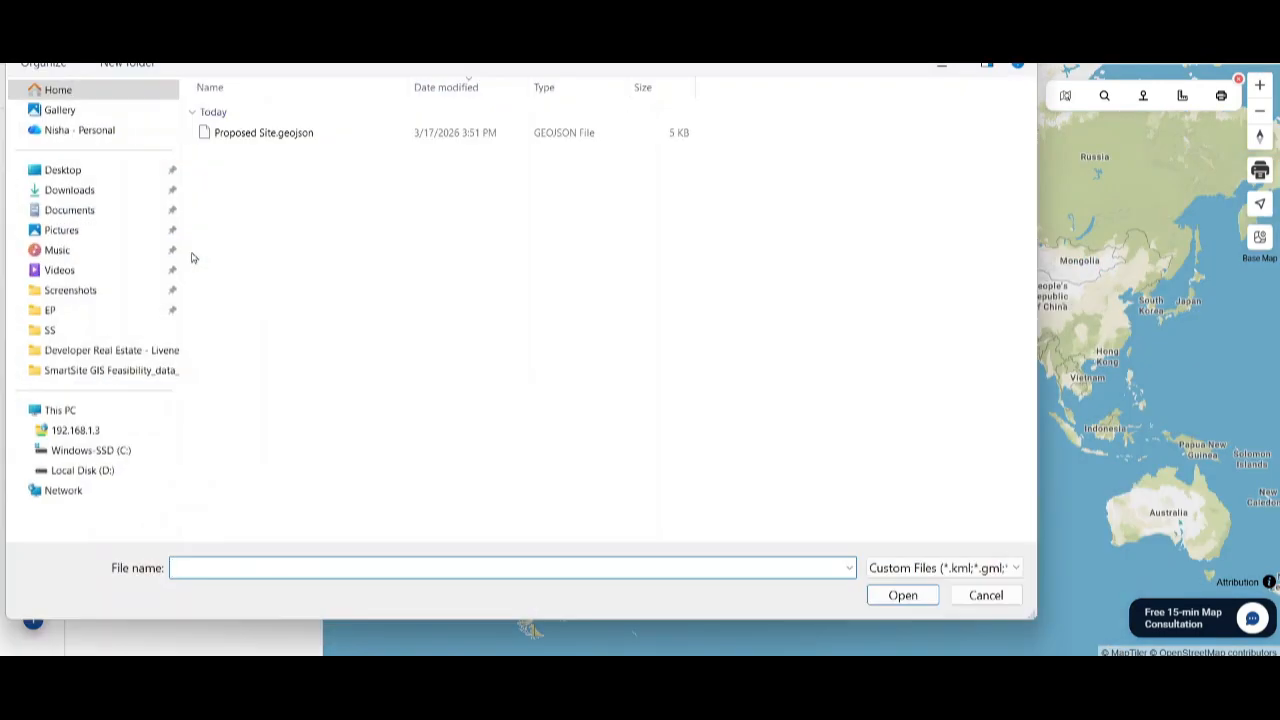
pyautogui.click(266, 142)
pyautogui.click(904, 598)
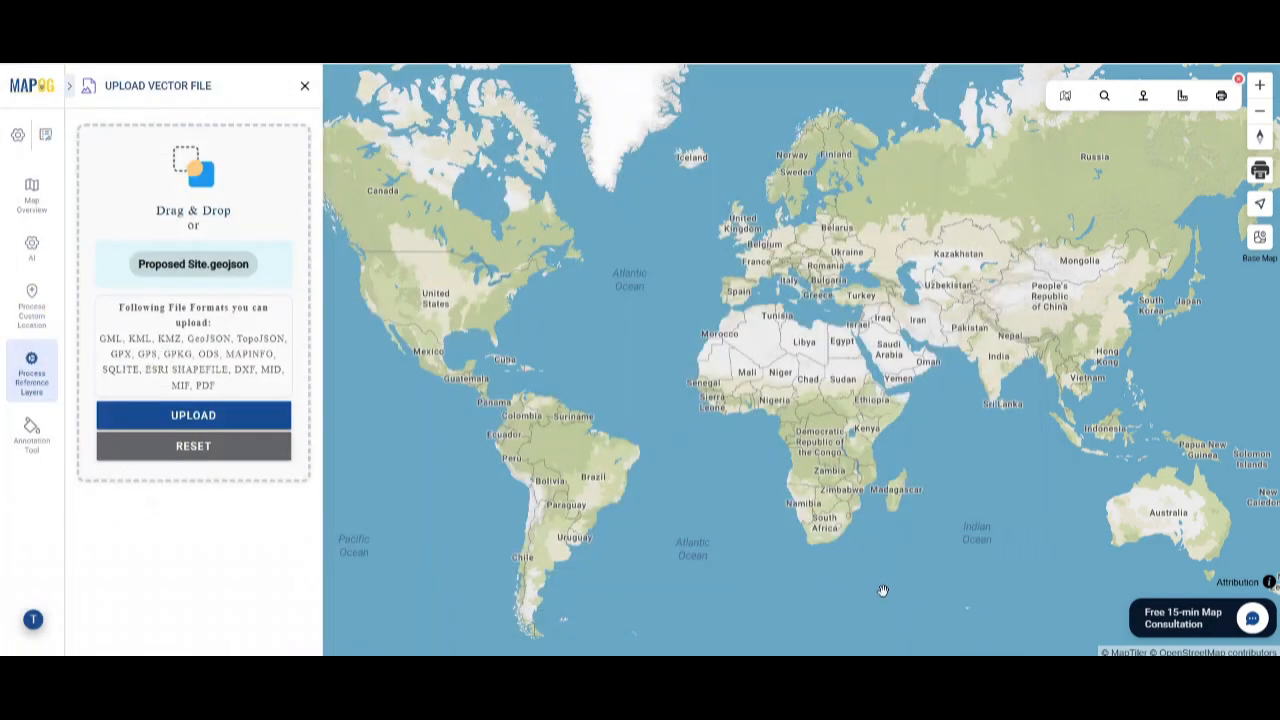
pyautogui.click(200, 416)
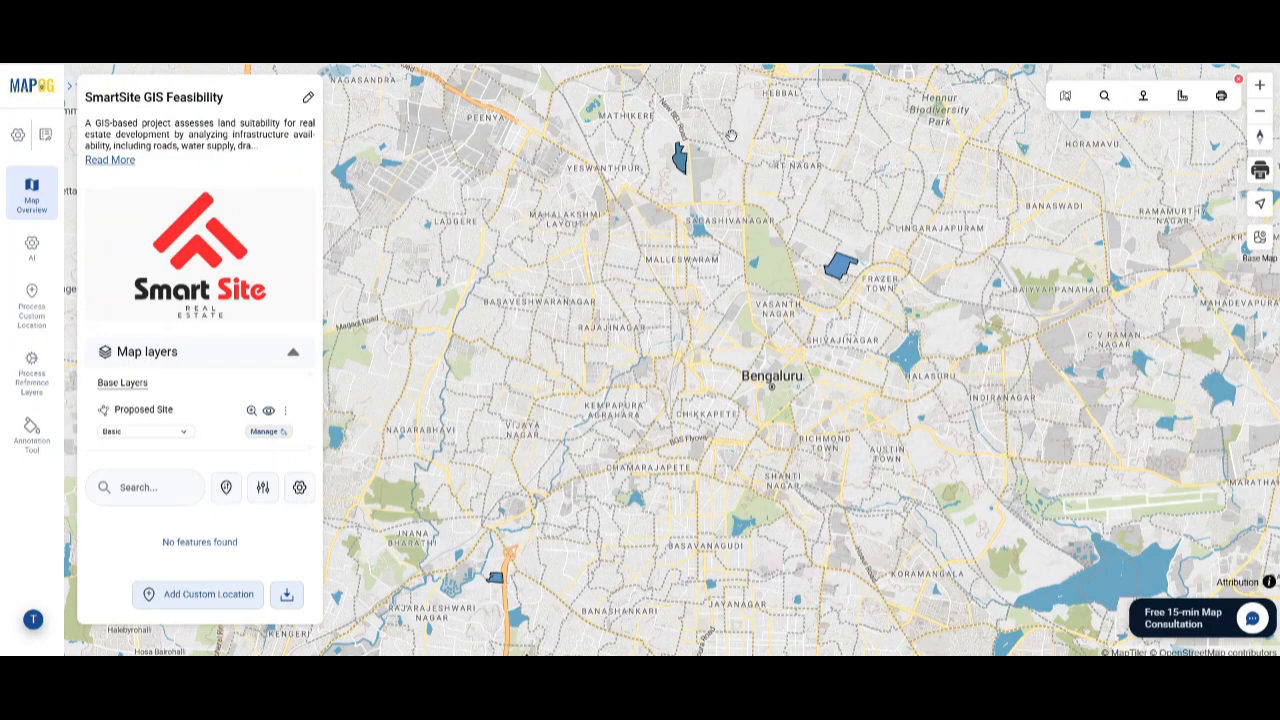
# Step: Examine the attribute details of the southwesternmost proposed site polygon, including area size, project name and project type
pyautogui.click(495, 581)
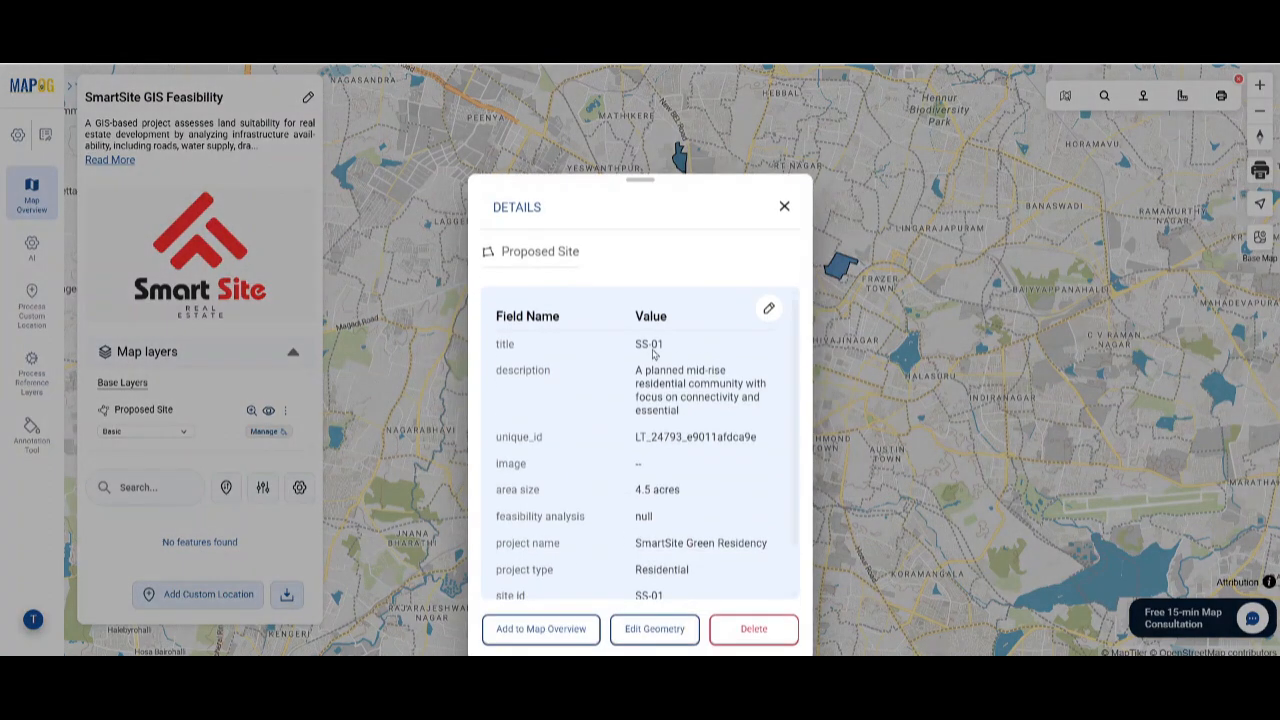
pyautogui.scroll(-1, 631, 555)
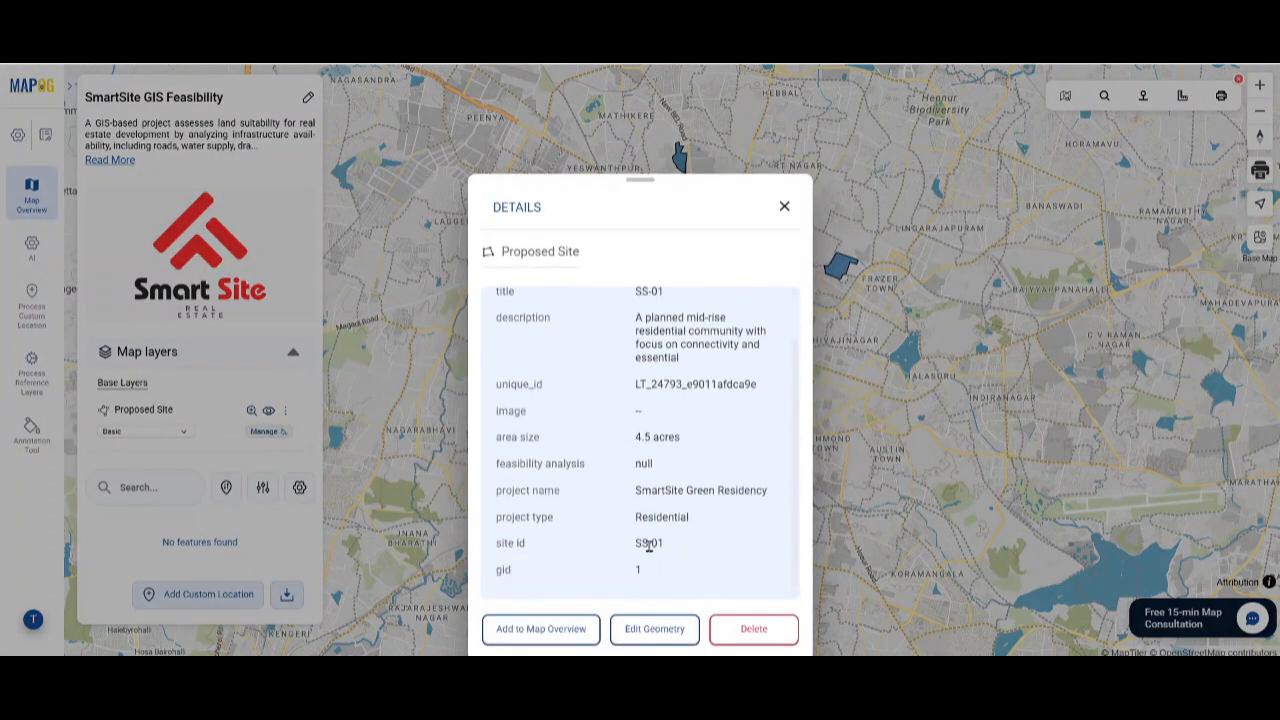
pyautogui.scroll(1, 649, 546)
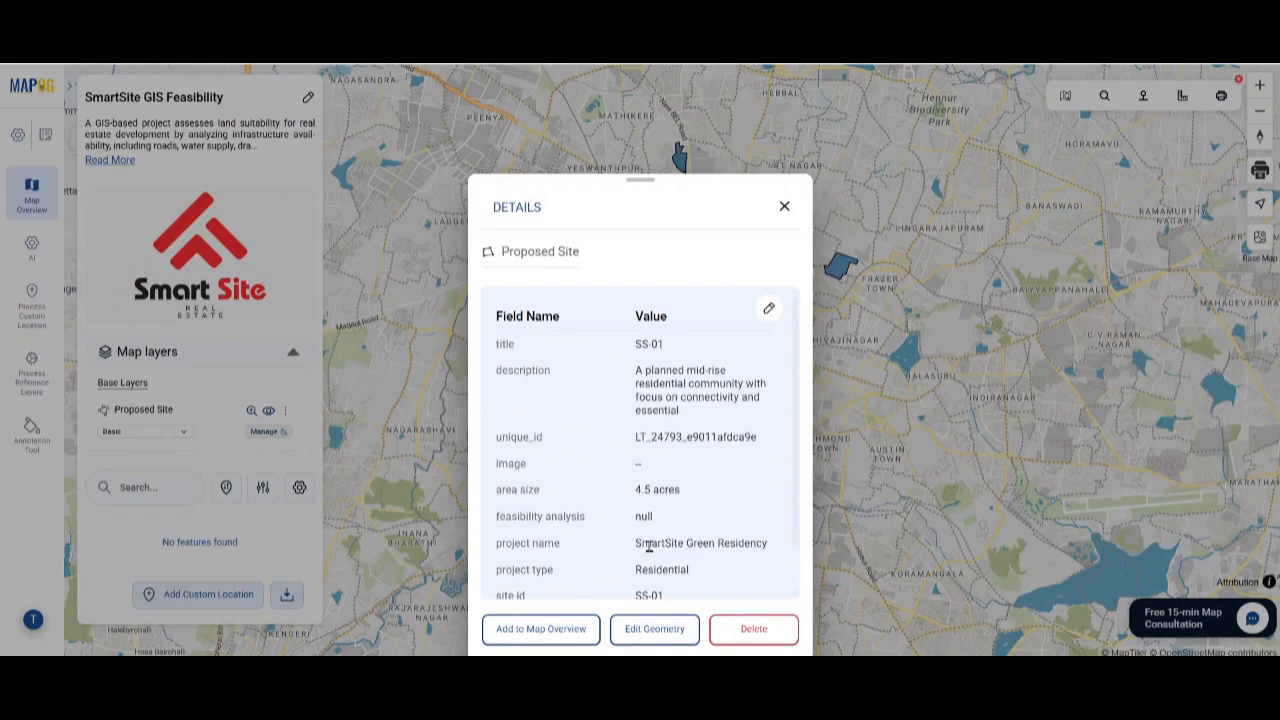
pyautogui.click(786, 207)
# Step: Add the Infrastructure: Pipelines GIS data for BBMP (M Corp. + OG) (Part), Bengaluru North, Bangalore, Karnataka, India, to the map
pyautogui.click(33, 370)
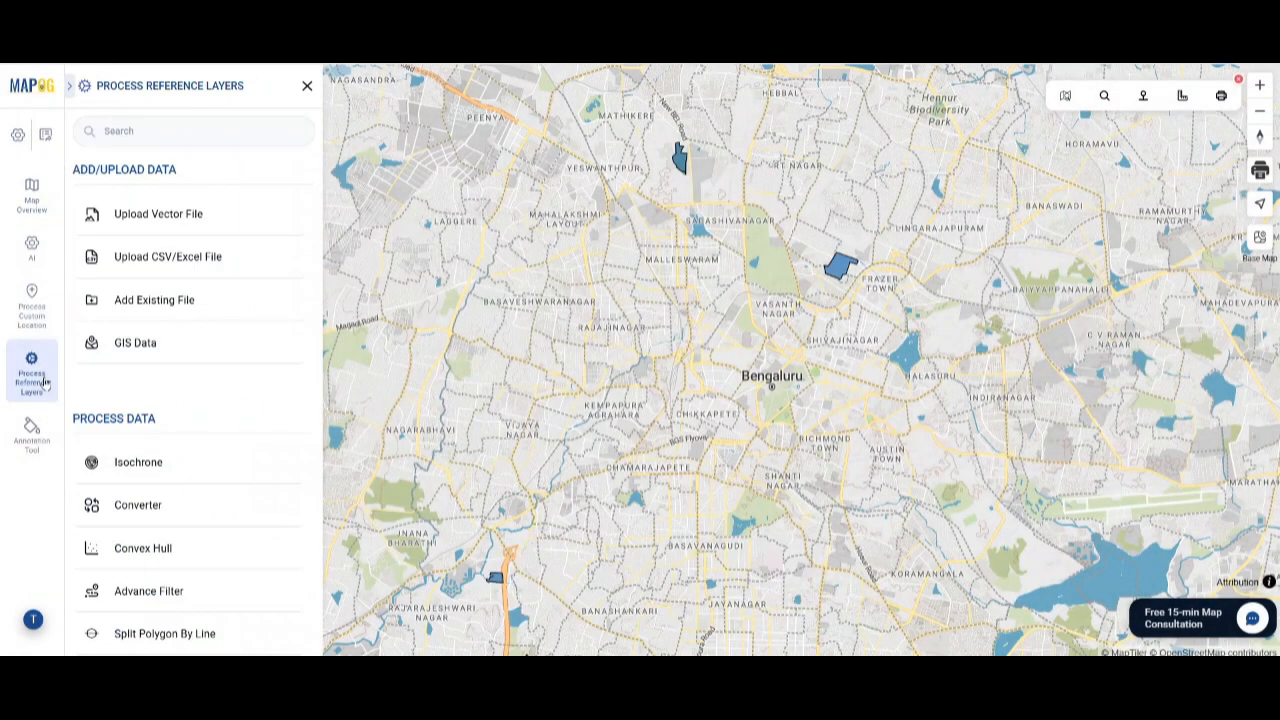
pyautogui.click(140, 343)
pyautogui.click(166, 222)
pyautogui.write('ind')
pyautogui.click(506, 280)
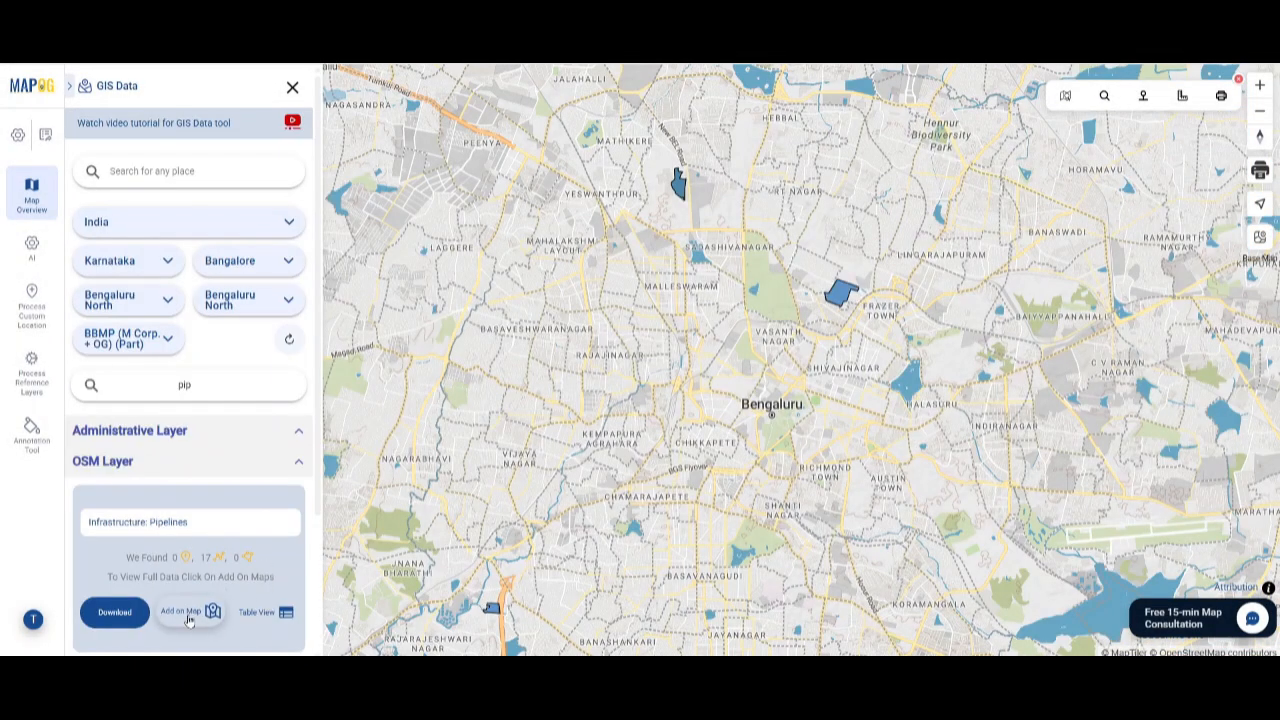
pyautogui.click(190, 615)
# Step: Rename the added infrastructure pipelines line layer as Pipelines
pyautogui.click(285, 357)
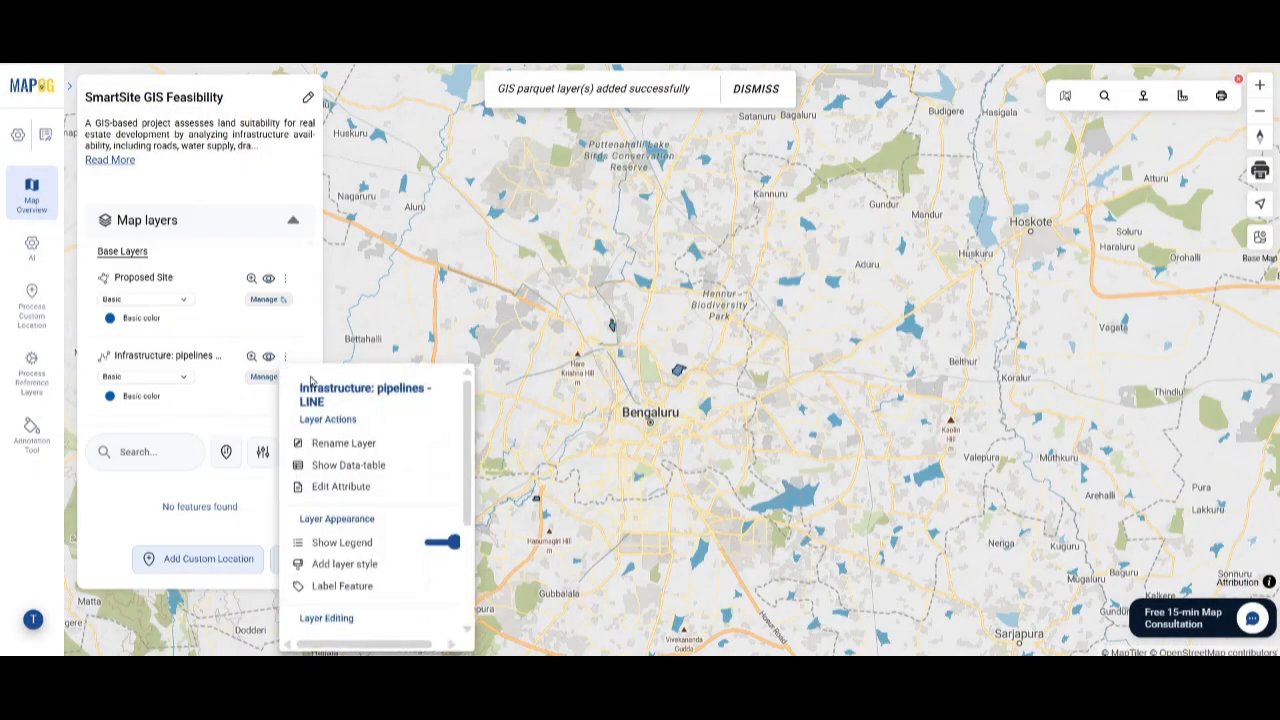
pyautogui.click(343, 443)
pyautogui.hotkey('ctrl', 'a')
pyautogui.write('Pipelines')
pyautogui.click(574, 420)
# Step: Style the Pipelines layer with a golden-brown line color at full opacity, save the style and return to the map overview
pyautogui.click(286, 360)
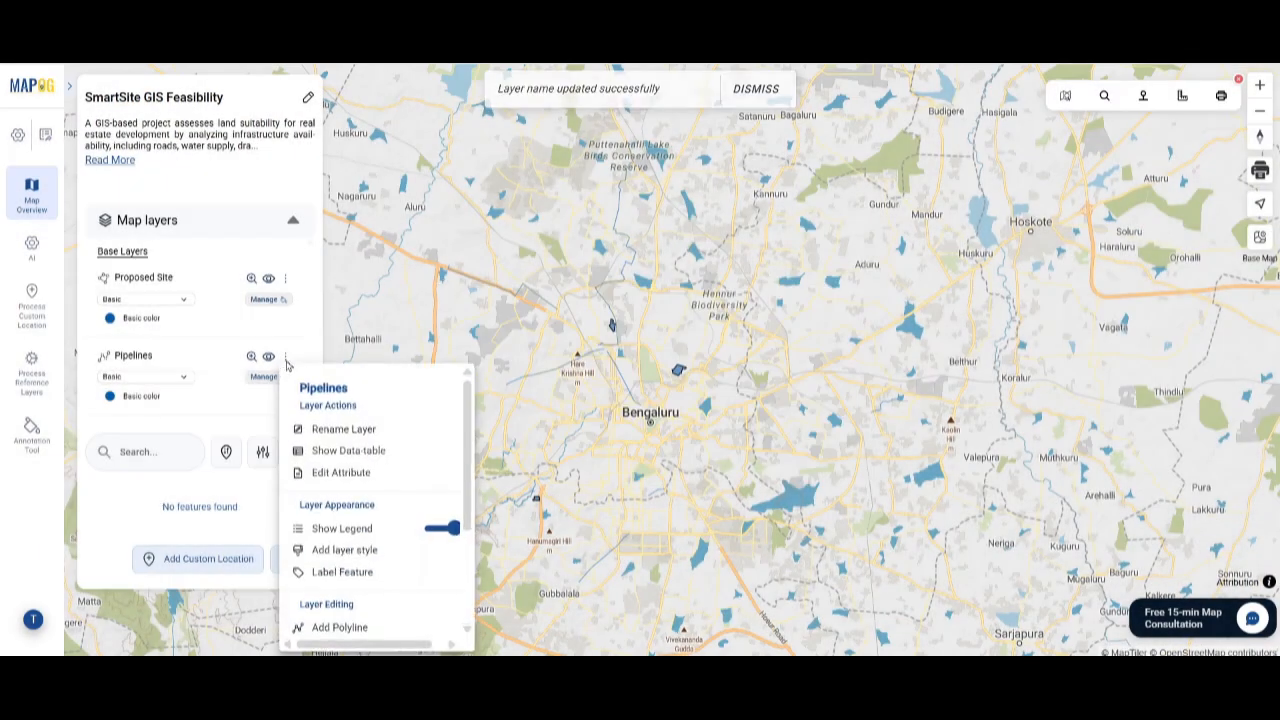
pyautogui.click(344, 550)
pyautogui.click(263, 376)
pyautogui.click(256, 333)
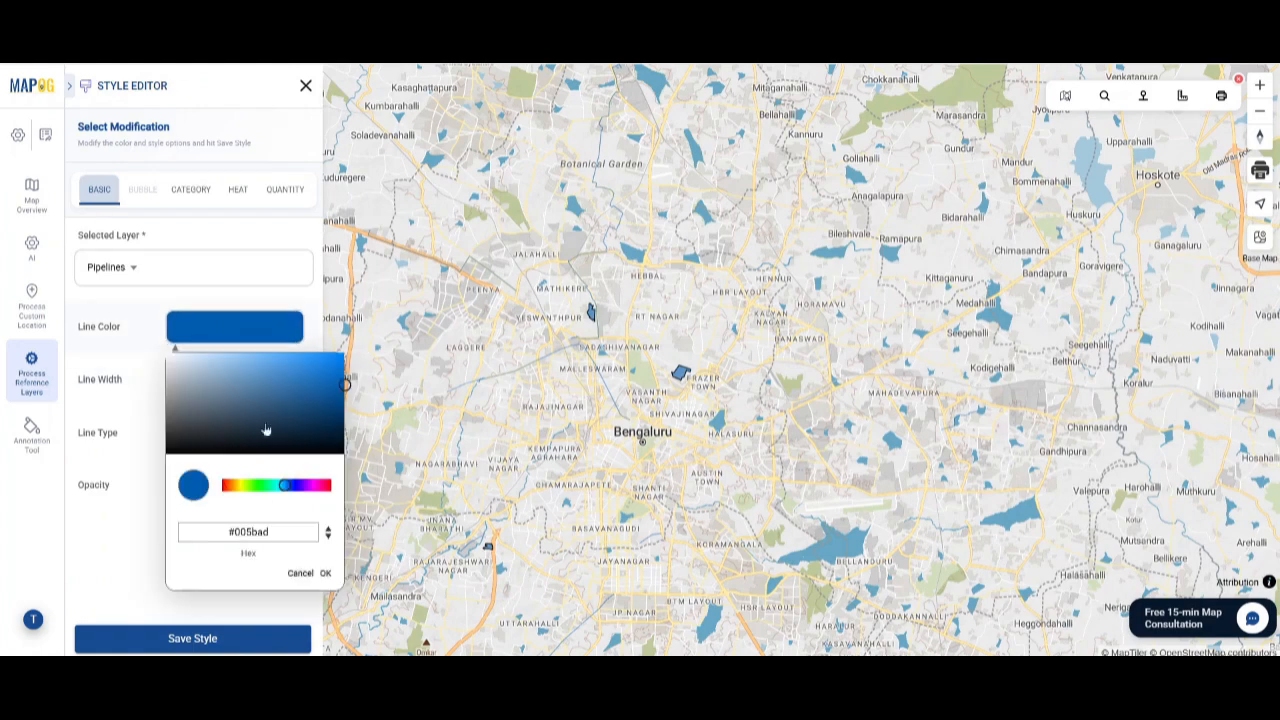
pyautogui.click(236, 485)
pyautogui.moveTo(271, 378); pyautogui.dragTo(284, 382)
pyautogui.click(325, 573)
pyautogui.moveTo(258, 485); pyautogui.dragTo(311, 485)
pyautogui.click(261, 636)
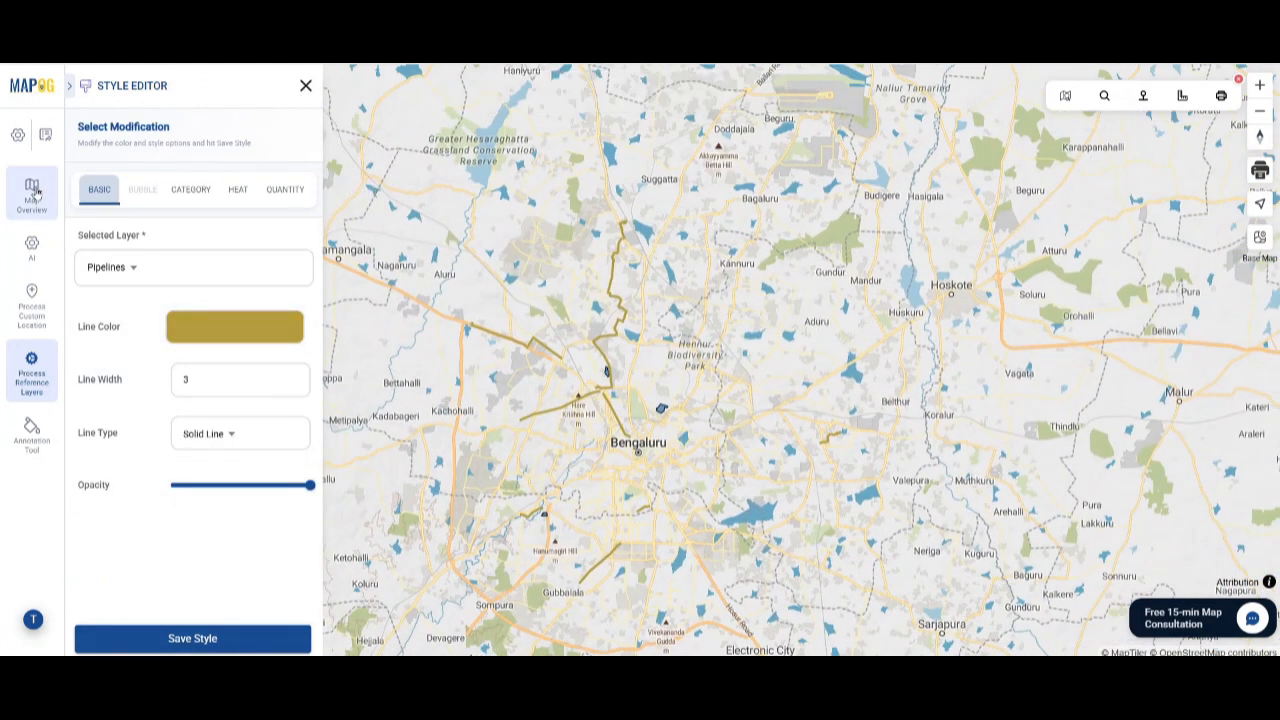
pyautogui.click(33, 192)
# Step: Add the Infrastructure: Powerline GIS data for BBMP (M Corp. + OG) (Part) in Bengaluru North to the map
pyautogui.click(31, 368)
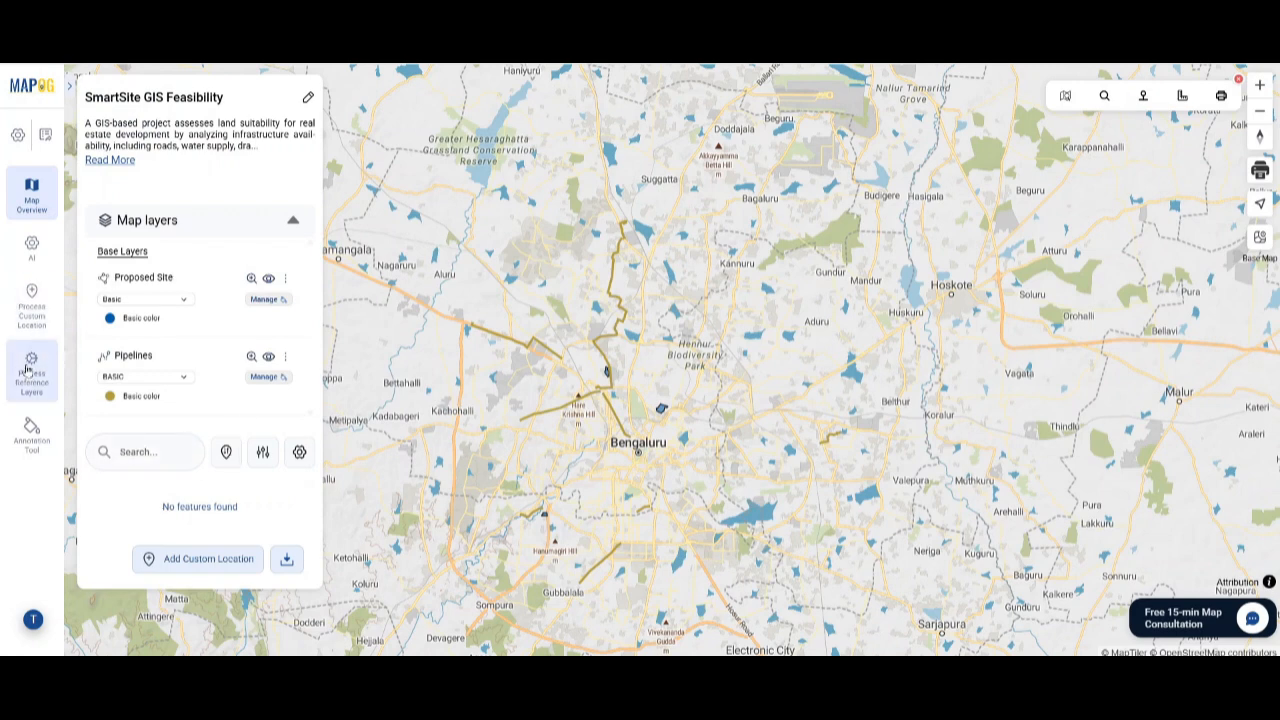
pyautogui.click(129, 343)
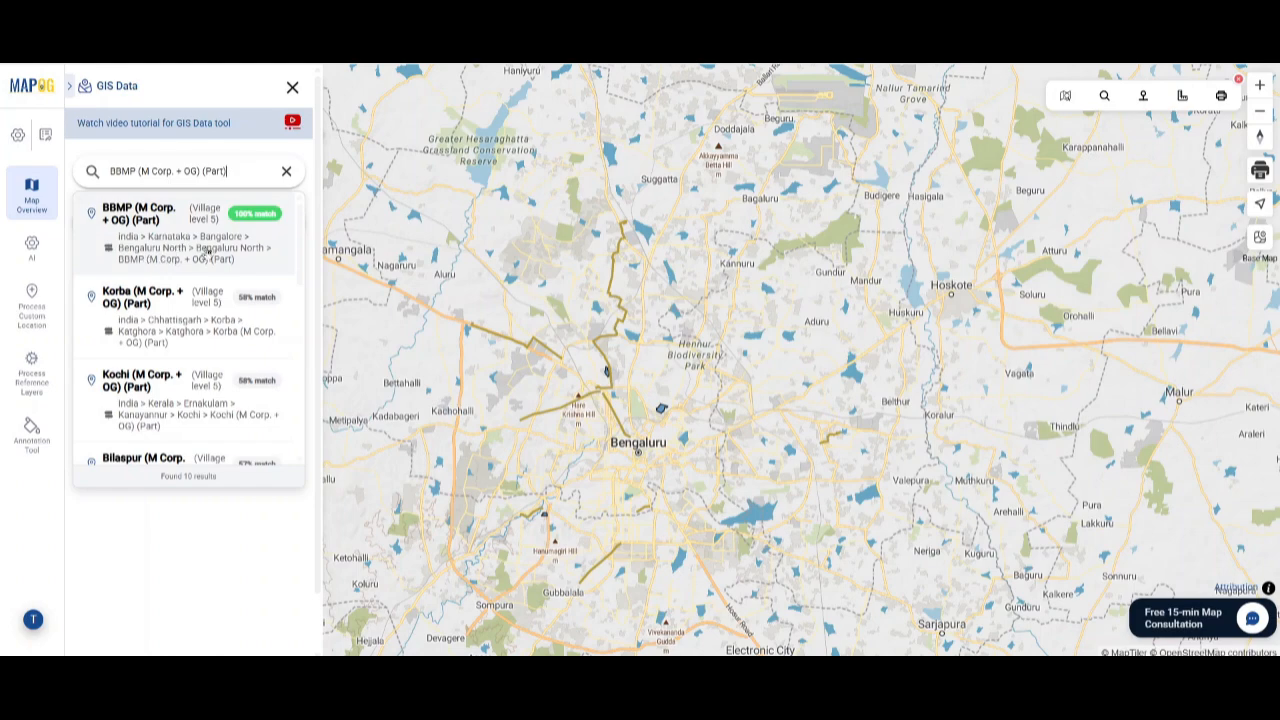
pyautogui.click(176, 258)
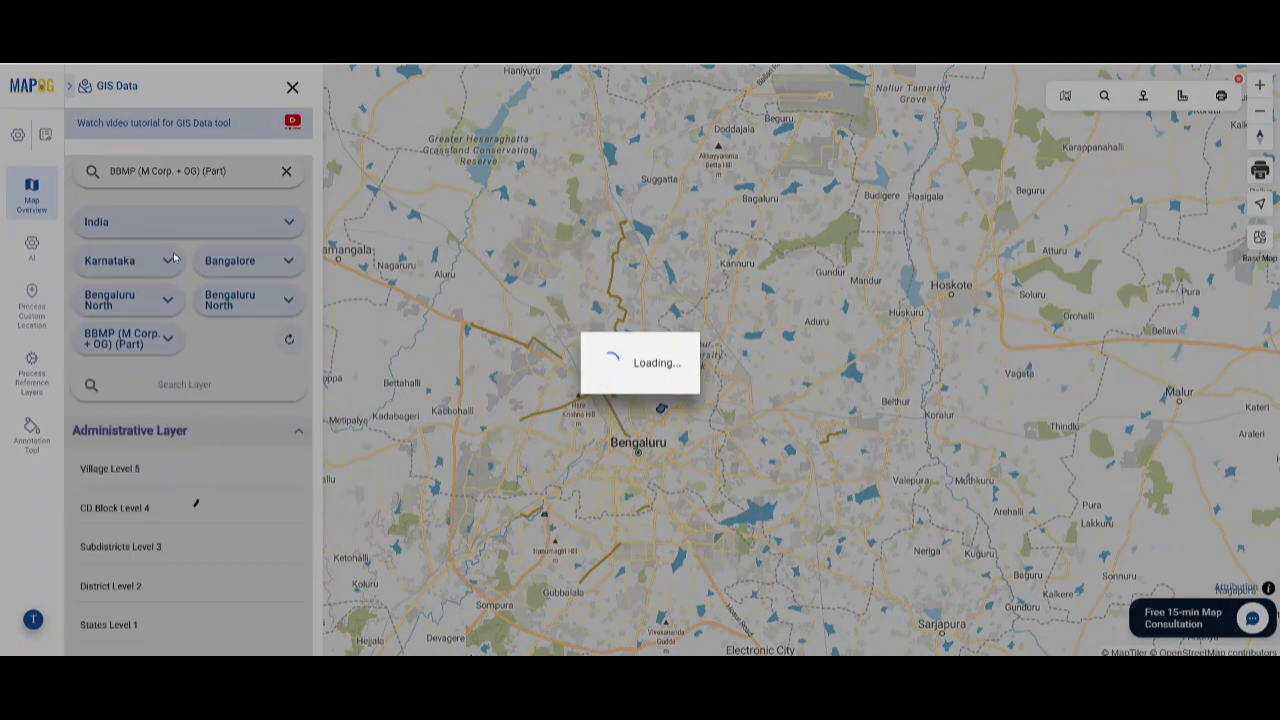
pyautogui.scroll(-2, 173, 258)
pyautogui.click(190, 210)
pyautogui.write('Power')
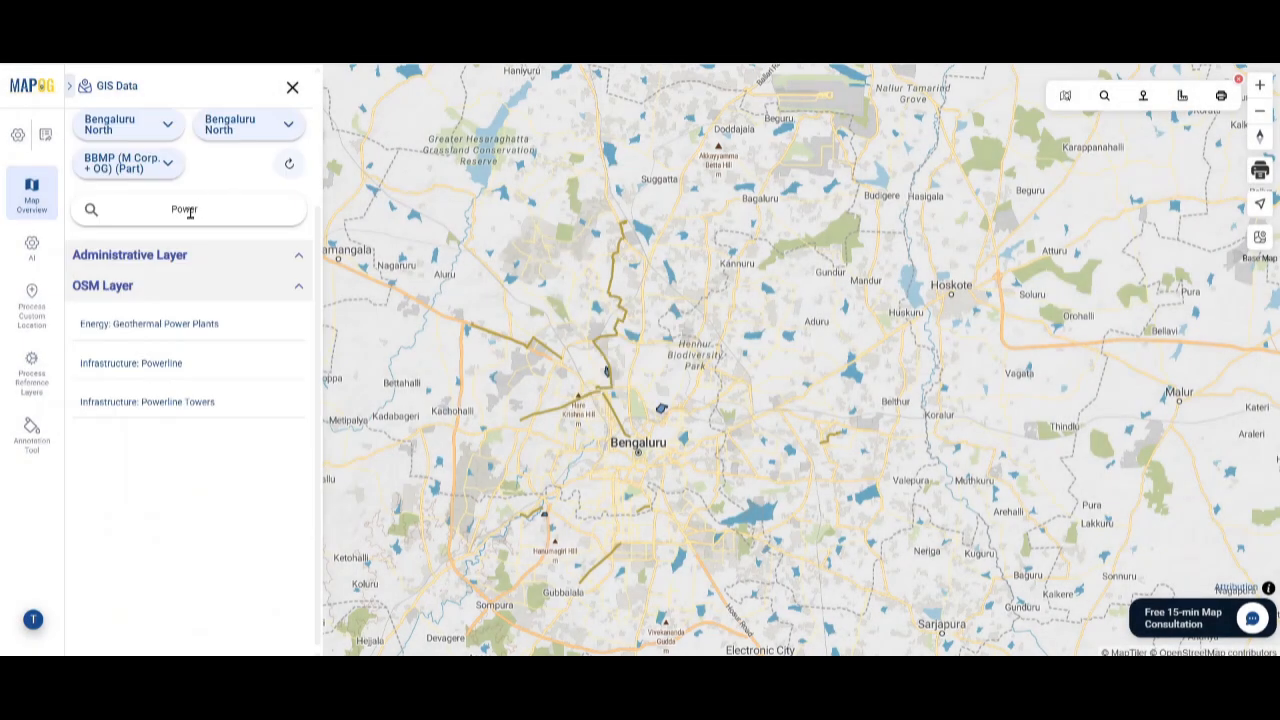
pyautogui.click(160, 364)
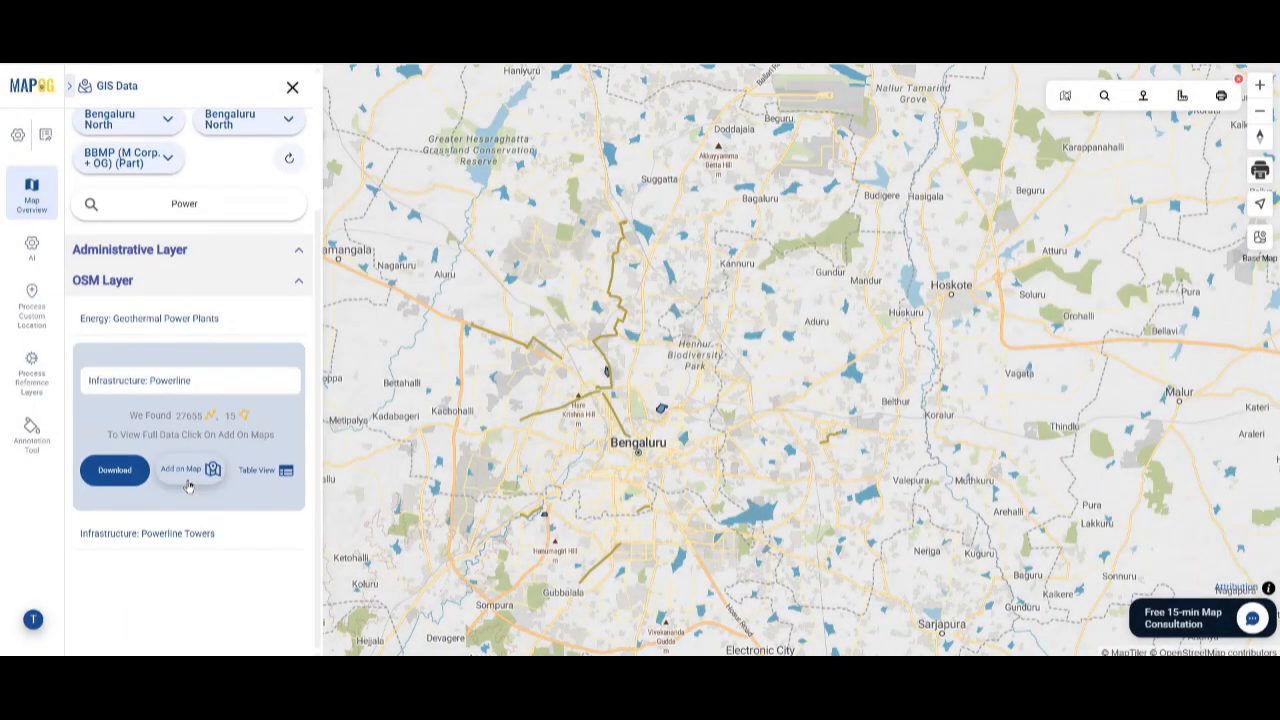
pyautogui.click(188, 480)
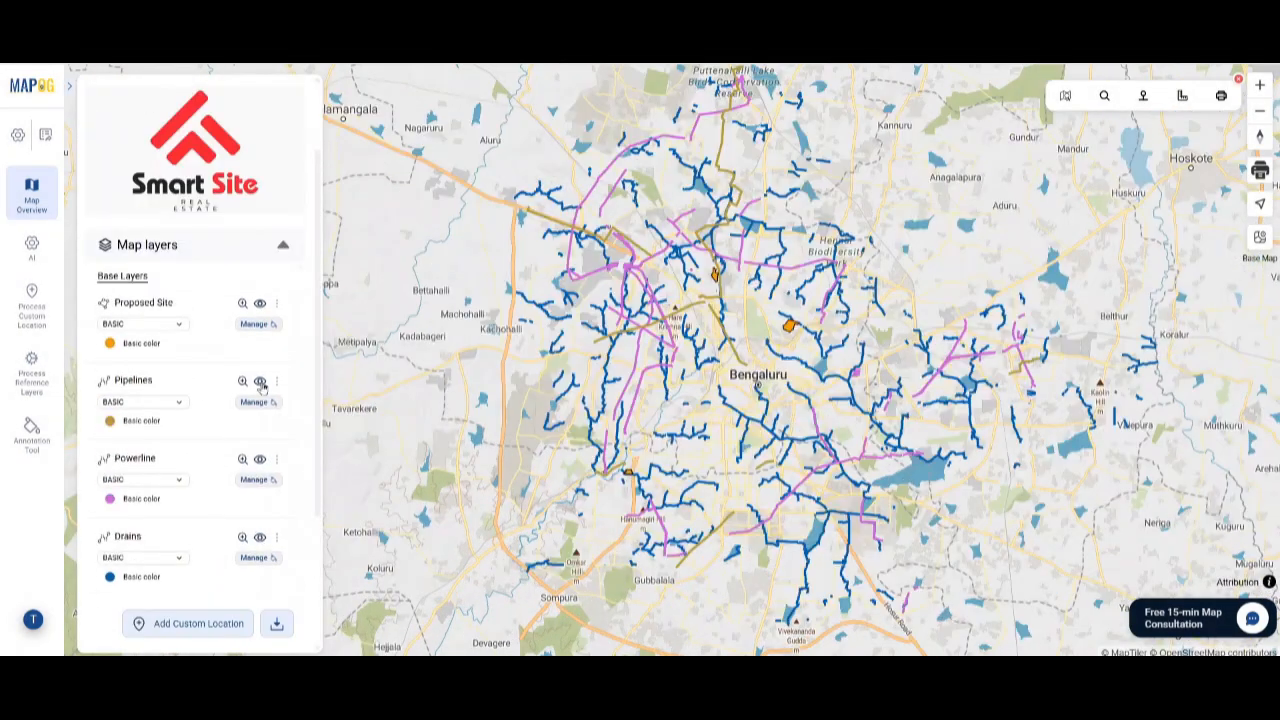
# Step: Show the Drains and Road layers on the map and choose Road as the target layer of an Advance Filter
pyautogui.click(260, 538)
pyautogui.scroll(-1, 262, 540)
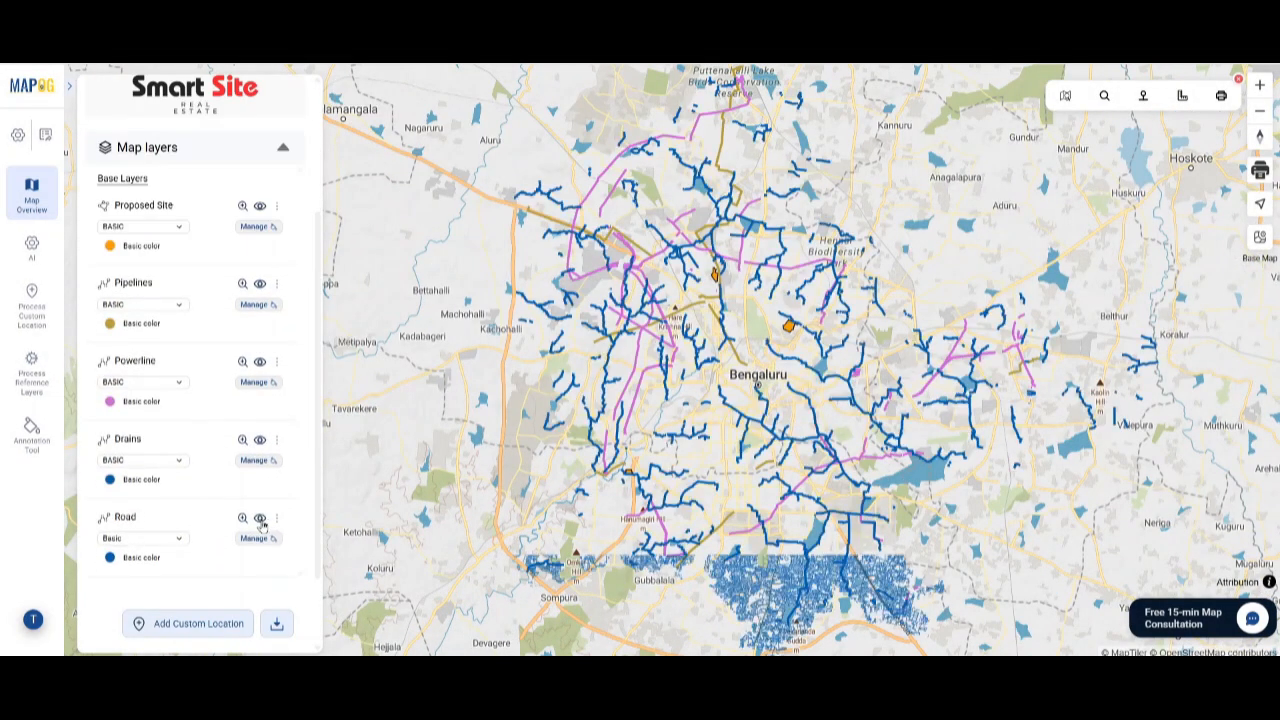
pyautogui.click(32, 375)
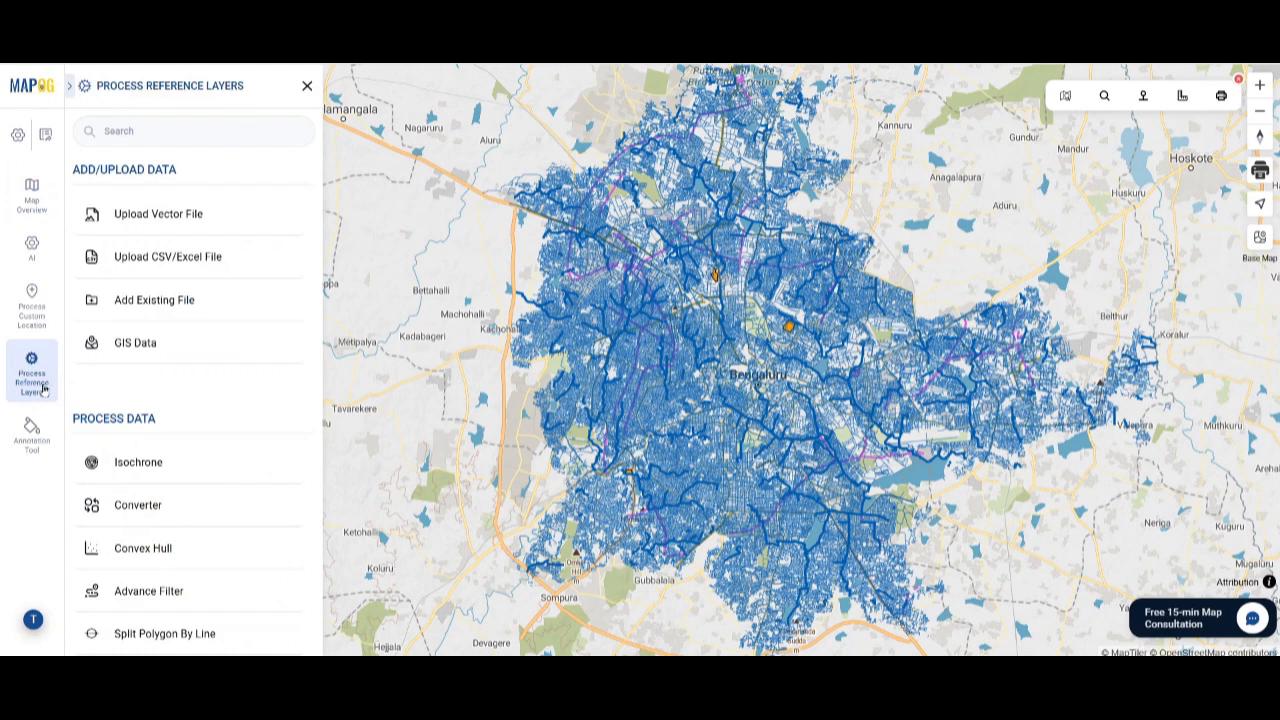
pyautogui.click(150, 595)
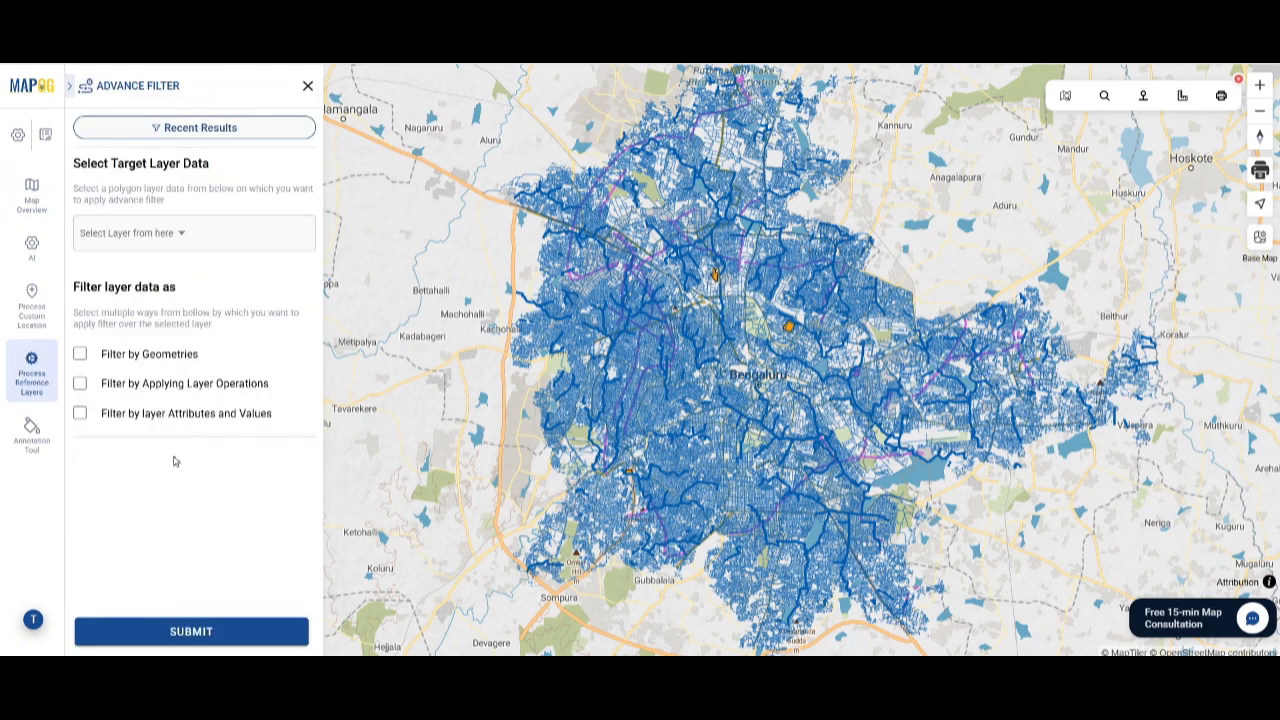
pyautogui.click(160, 240)
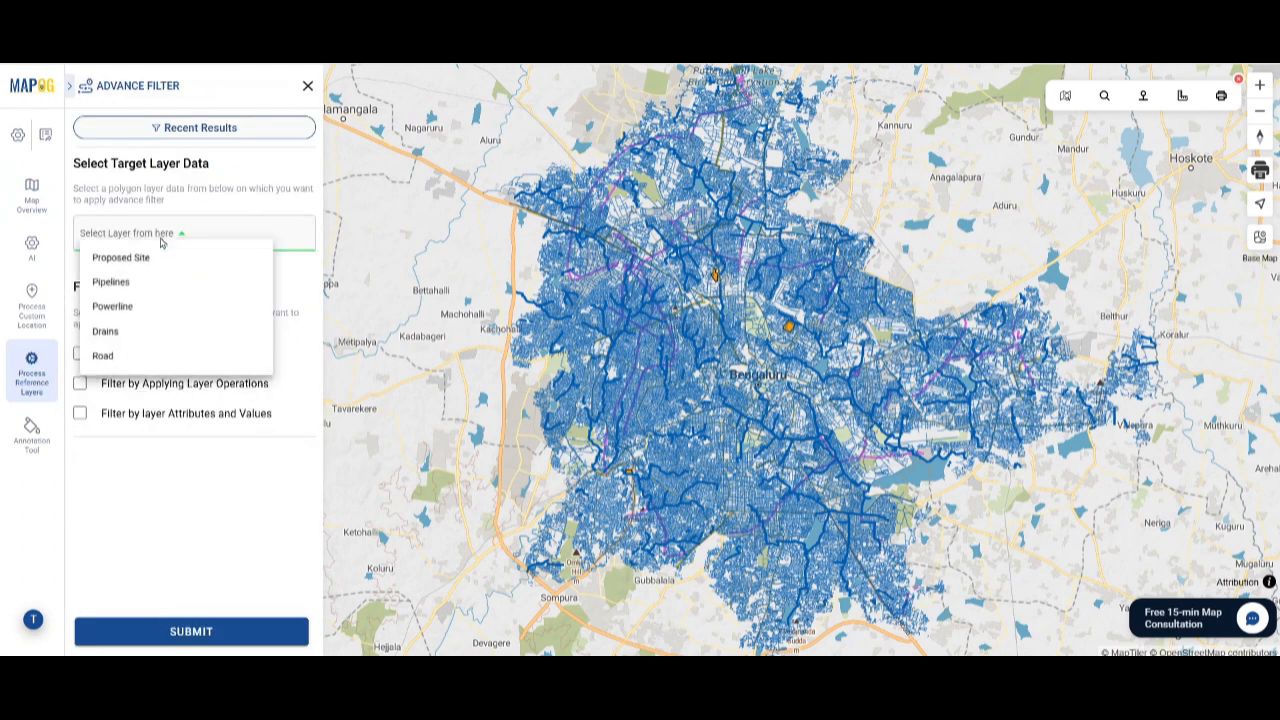
pyautogui.click(103, 357)
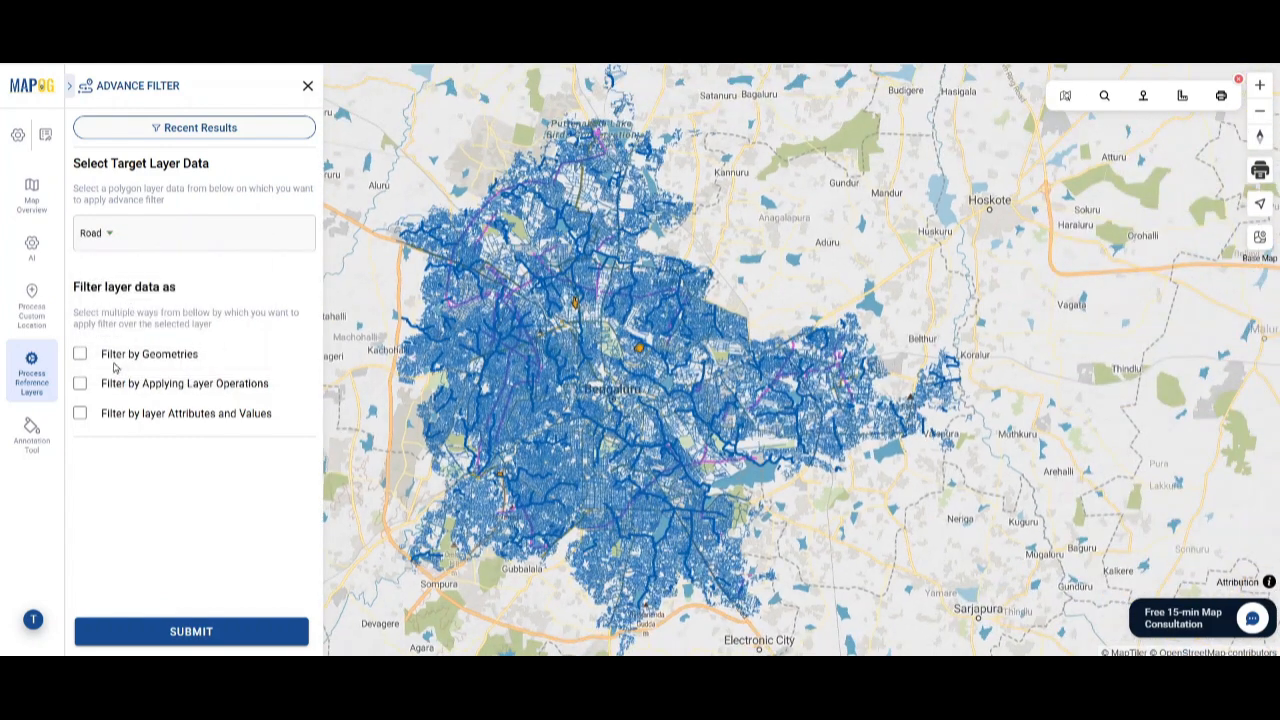
# Step: Filter the Road layer by attributes and values with the condition highway = trunk
pyautogui.click(81, 414)
pyautogui.click(110, 491)
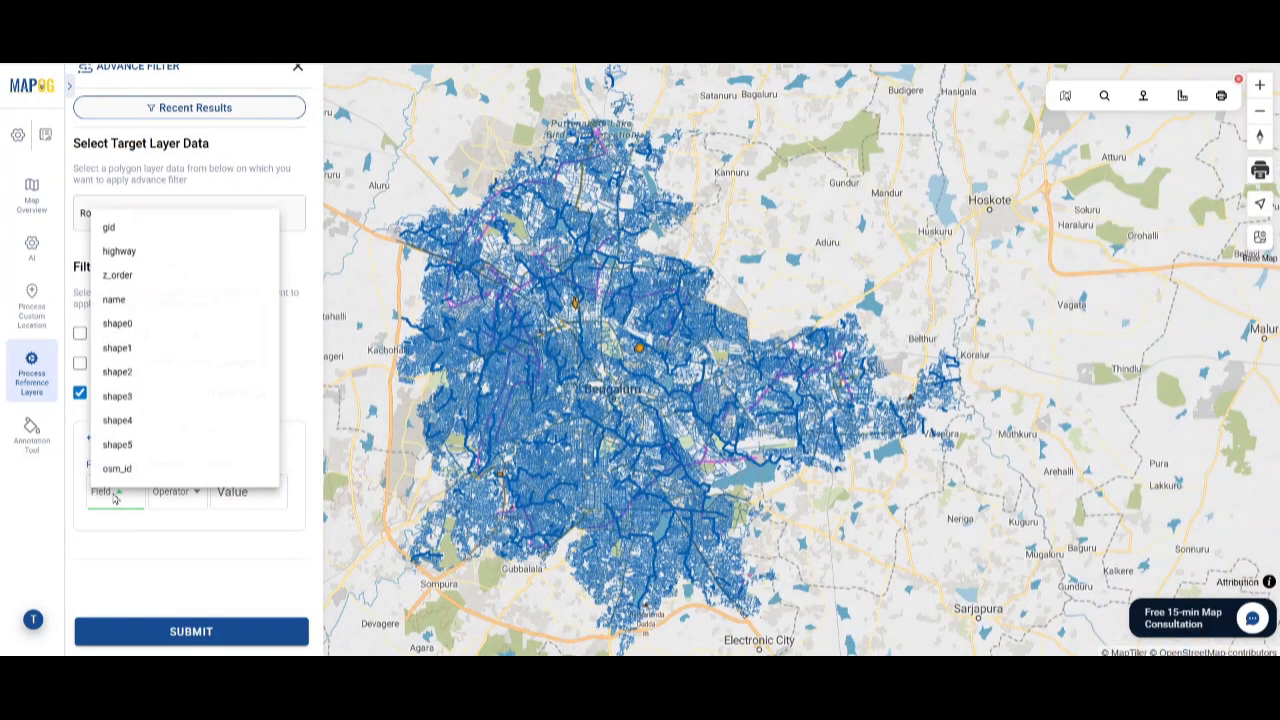
pyautogui.click(119, 244)
pyautogui.click(163, 491)
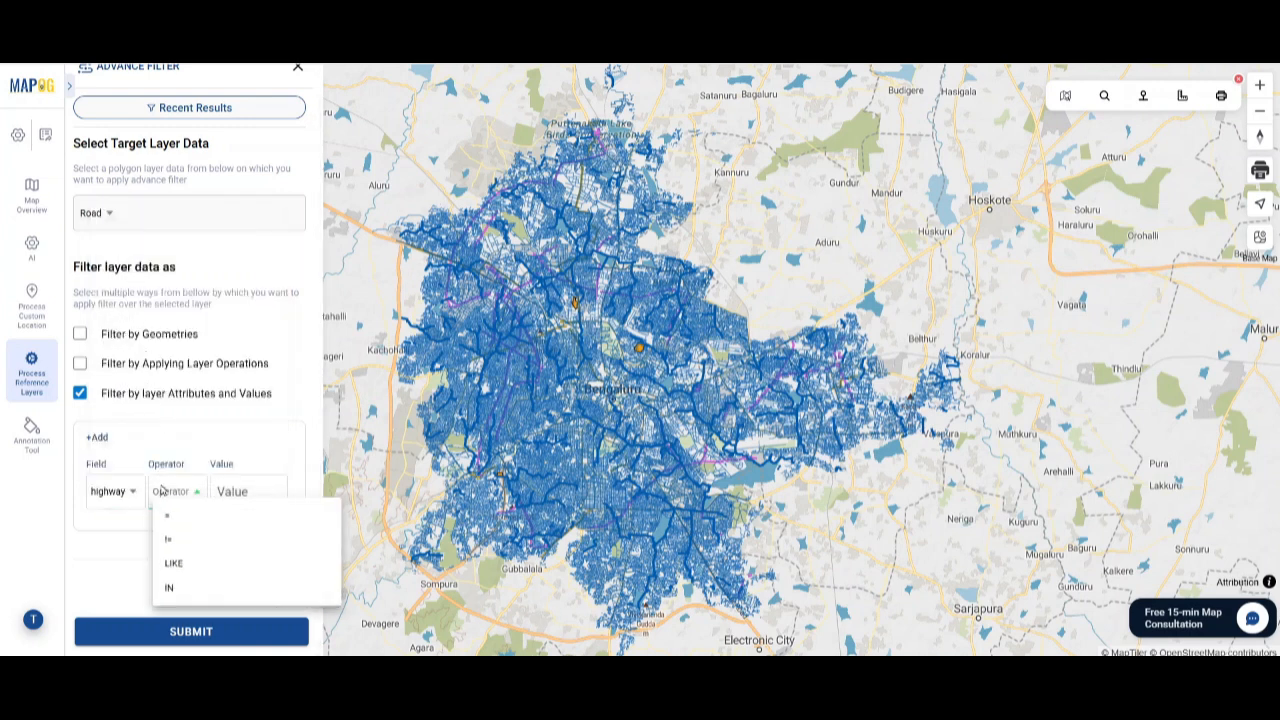
pyautogui.click(171, 520)
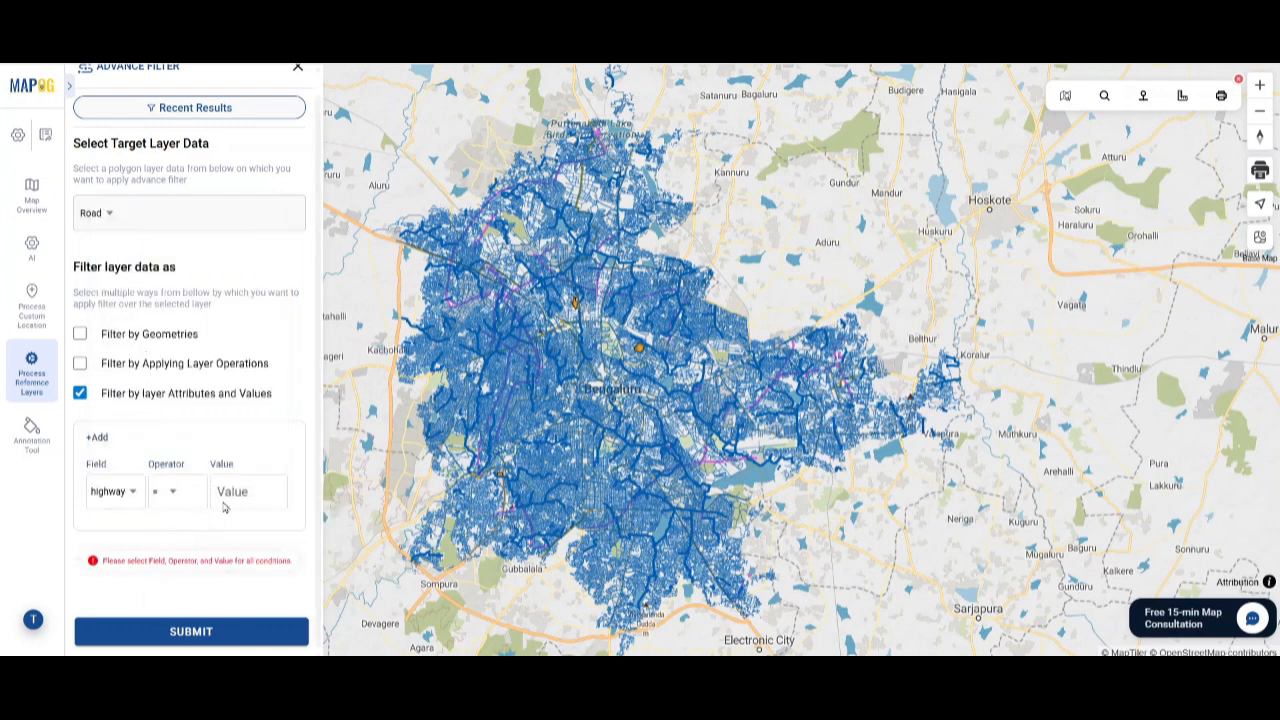
pyautogui.write('trunk')
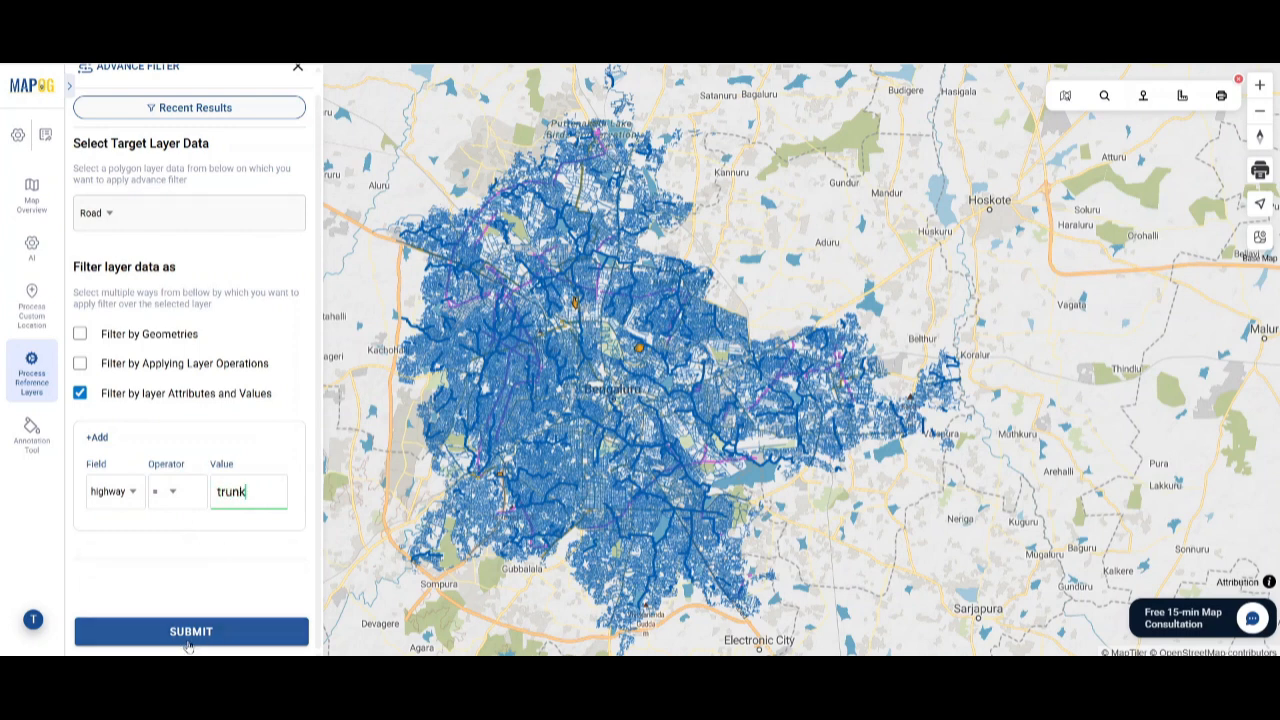
pyautogui.click(187, 641)
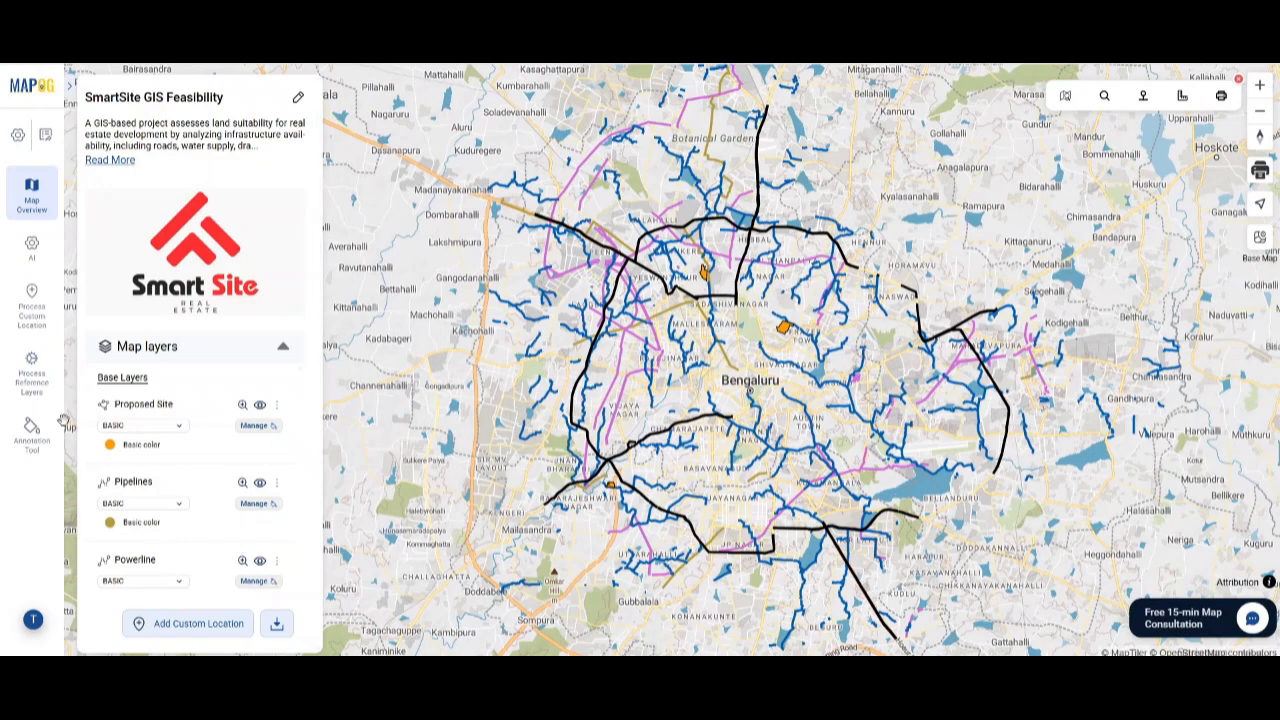
# Step: Create a 500-meter buffer around all of the Trunk Road layer with the Buffer Analysis Tool
pyautogui.click(31, 370)
pyautogui.scroll(-3, 150, 540)
pyautogui.click(145, 568)
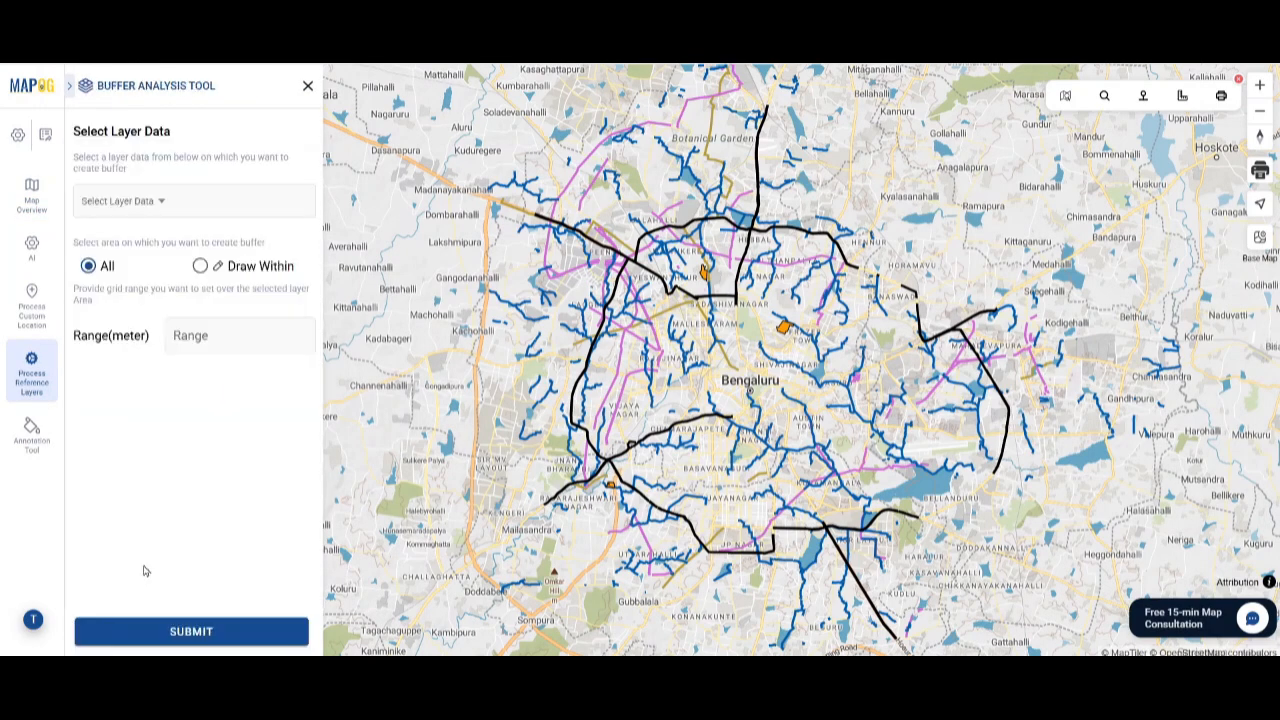
pyautogui.click(118, 201)
pyautogui.click(123, 349)
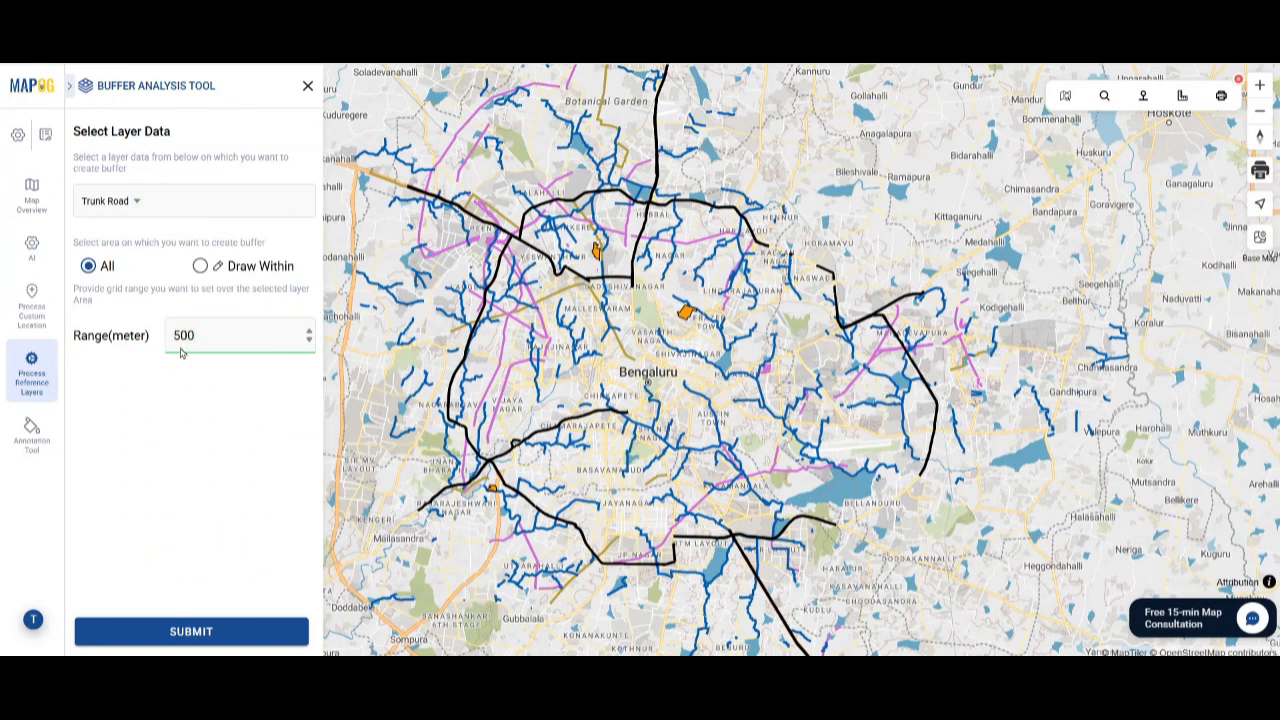
pyautogui.click(198, 642)
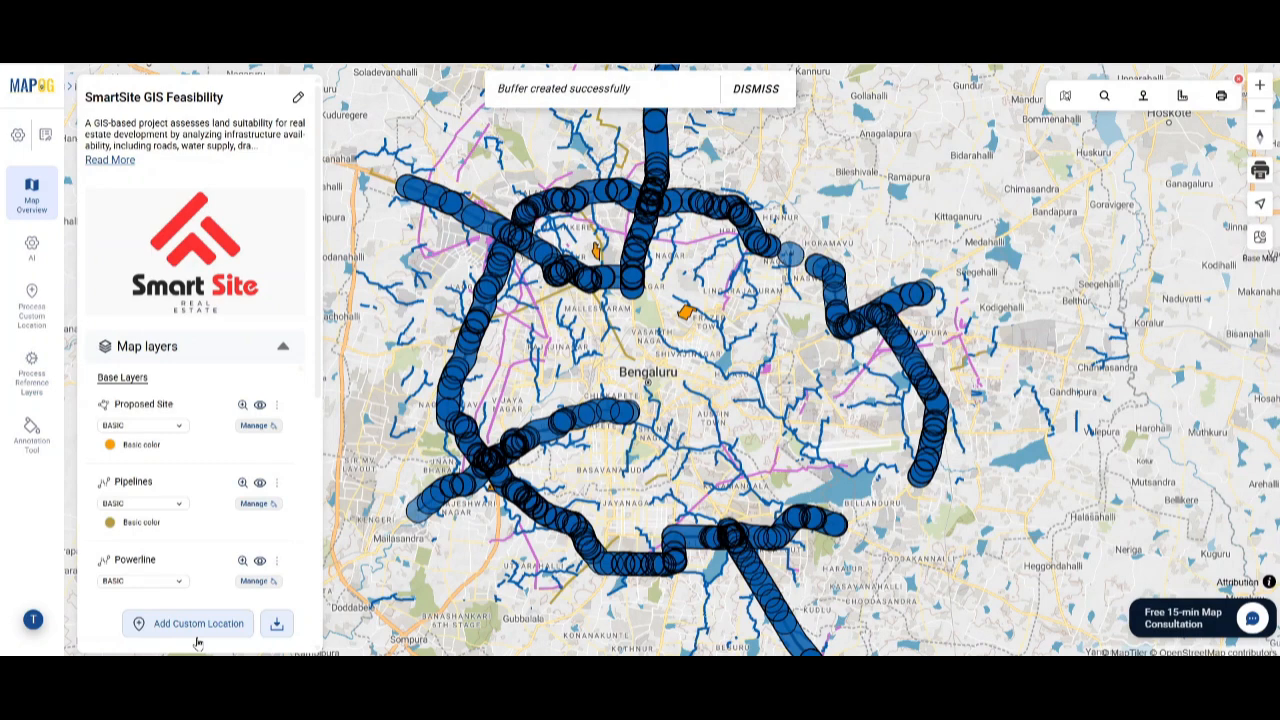
# Step: Start a Merge Polygon operation on the Trunk Road_buffer layer
pyautogui.scroll(-2, 390, 420)
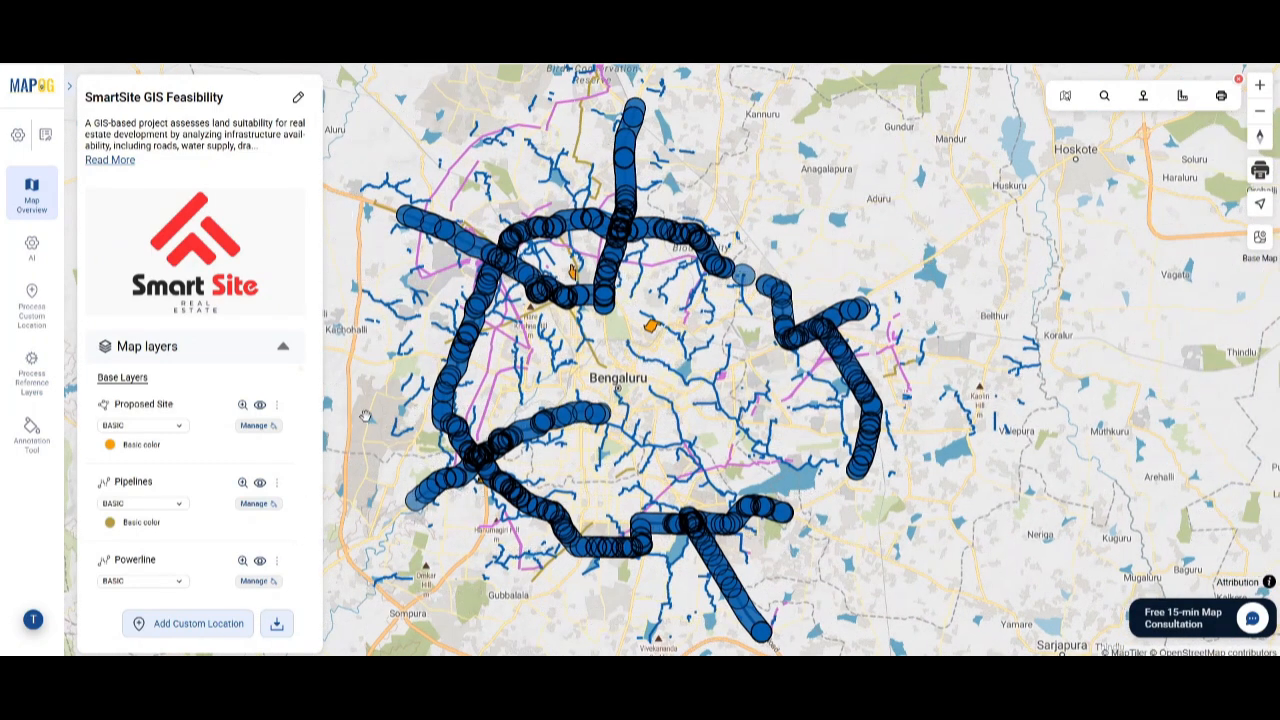
pyautogui.moveTo(366, 416); pyautogui.dragTo(401, 418)
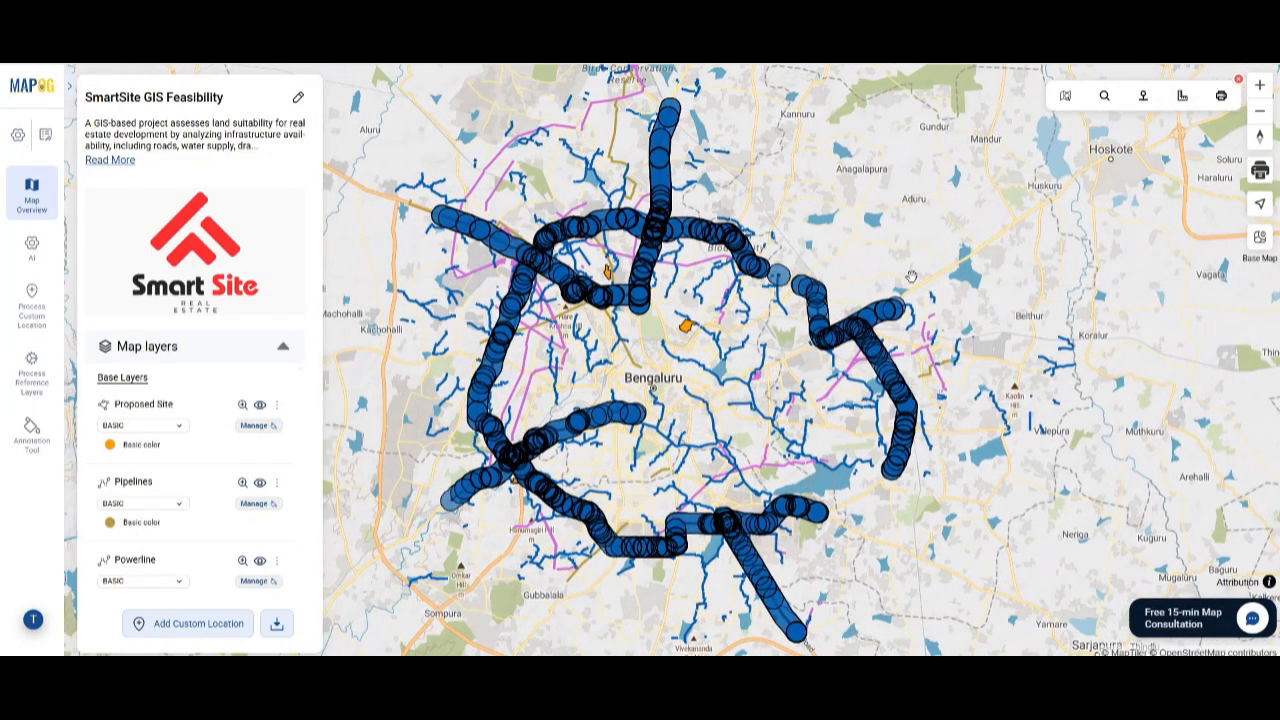
pyautogui.click(31, 372)
pyautogui.scroll(-5, 158, 478)
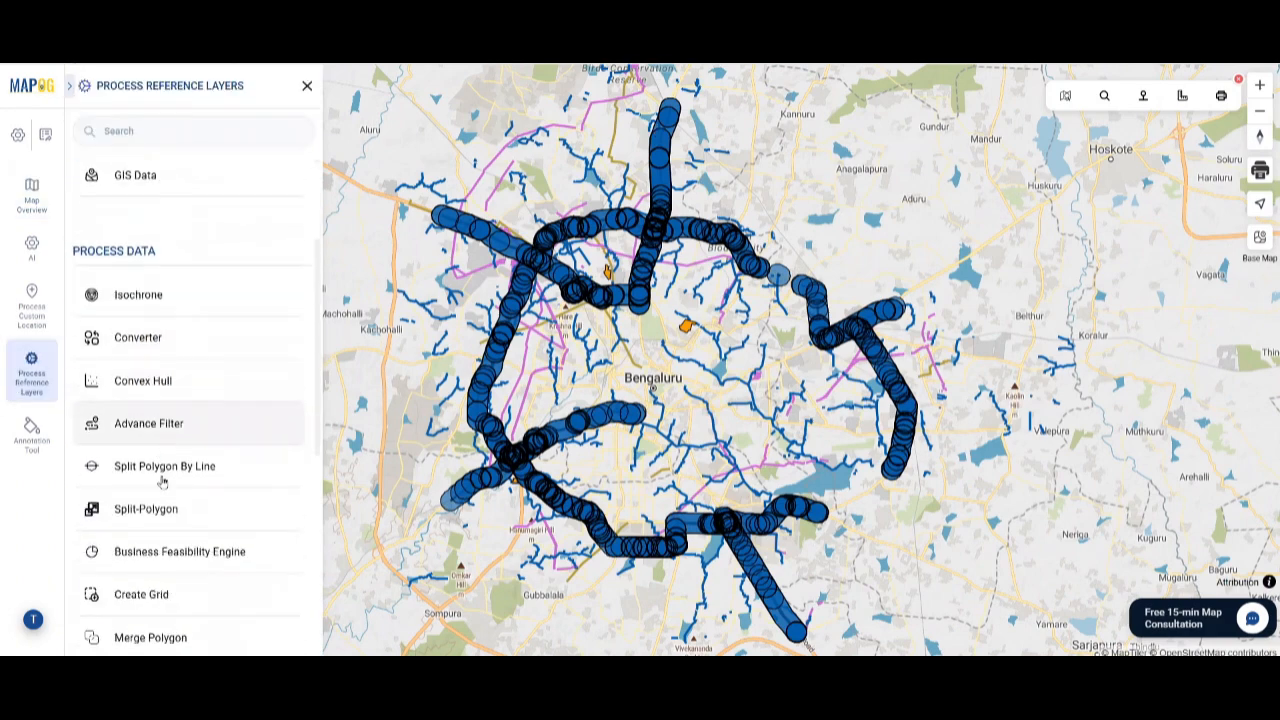
pyautogui.click(133, 620)
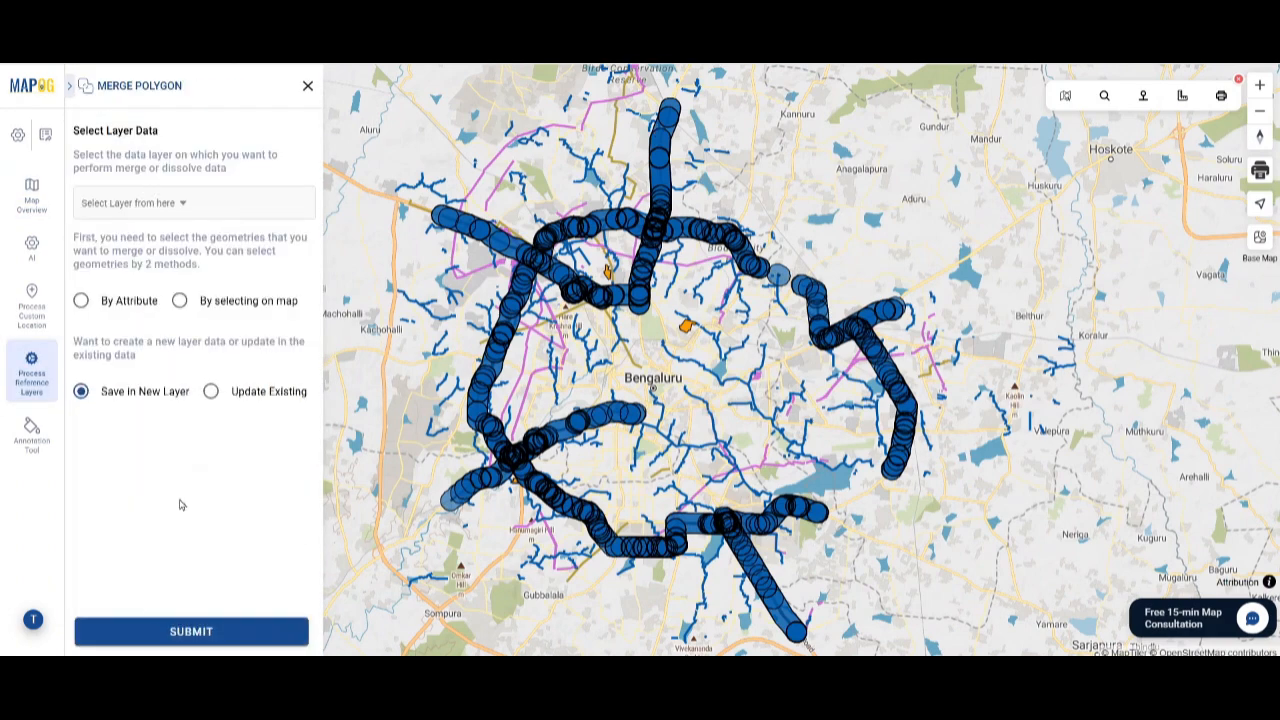
pyautogui.click(146, 207)
pyautogui.click(139, 385)
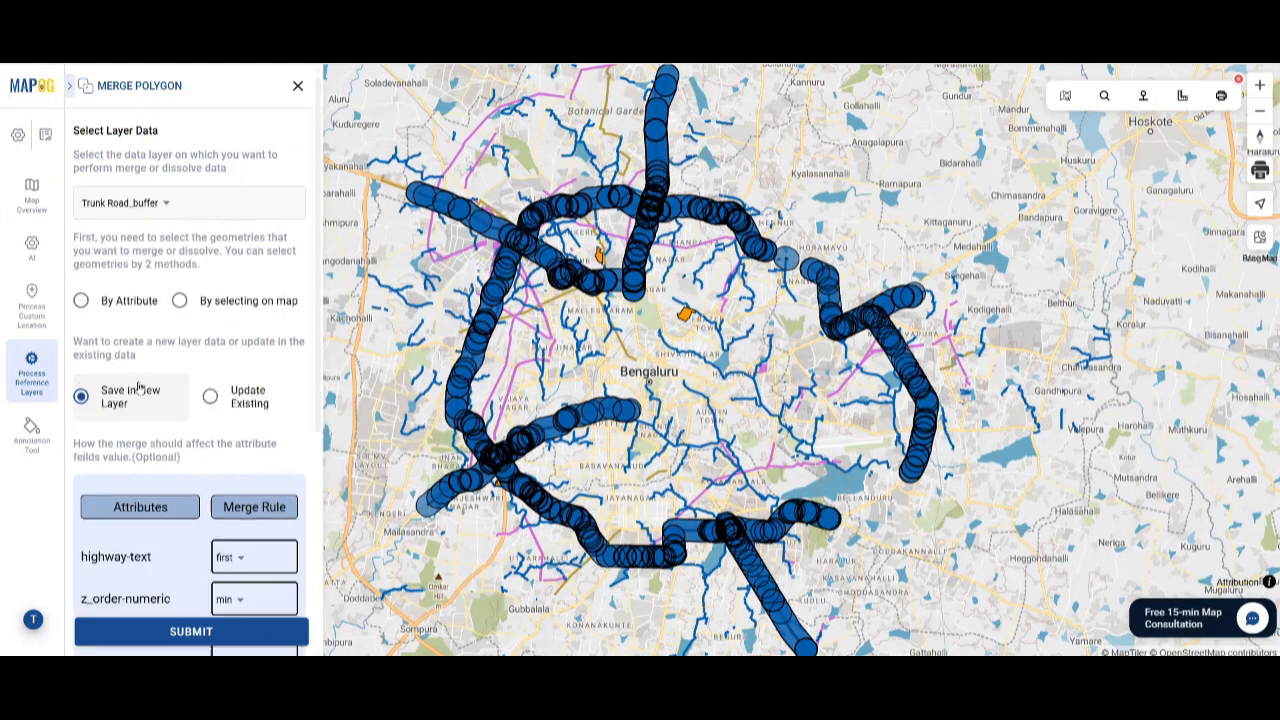
# Step: Merge the buffer polygons by attribute, using shape0 with the value india, and save the result in a new layer
pyautogui.click(81, 301)
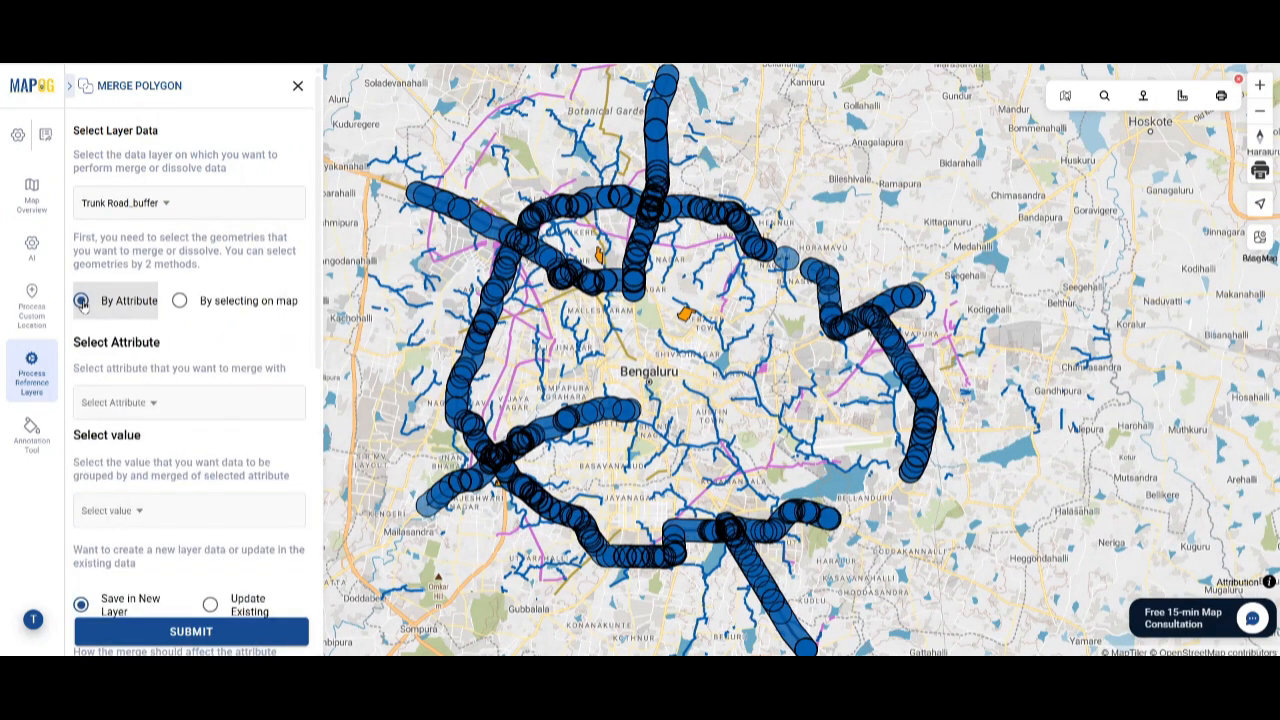
pyautogui.click(110, 405)
pyautogui.click(110, 232)
pyautogui.click(110, 510)
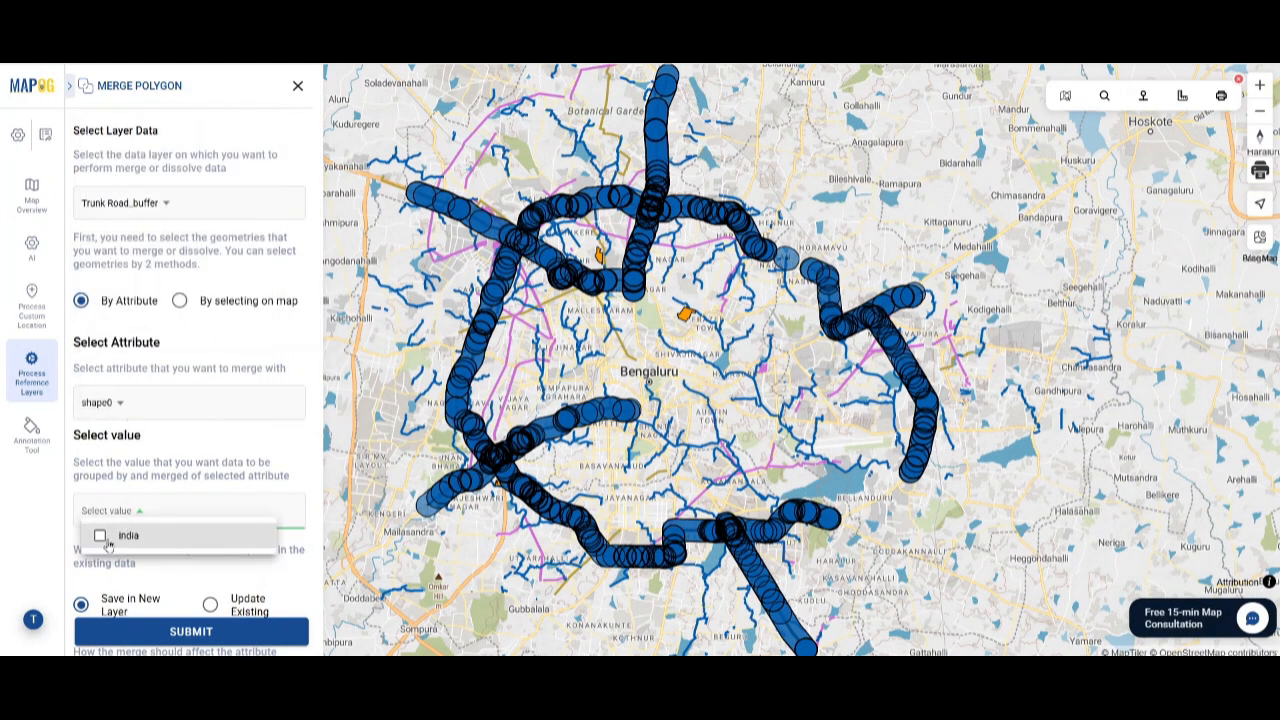
pyautogui.click(115, 534)
pyautogui.scroll(-3, 127, 477)
pyautogui.scroll(-2, 127, 477)
pyautogui.scroll(5, 127, 477)
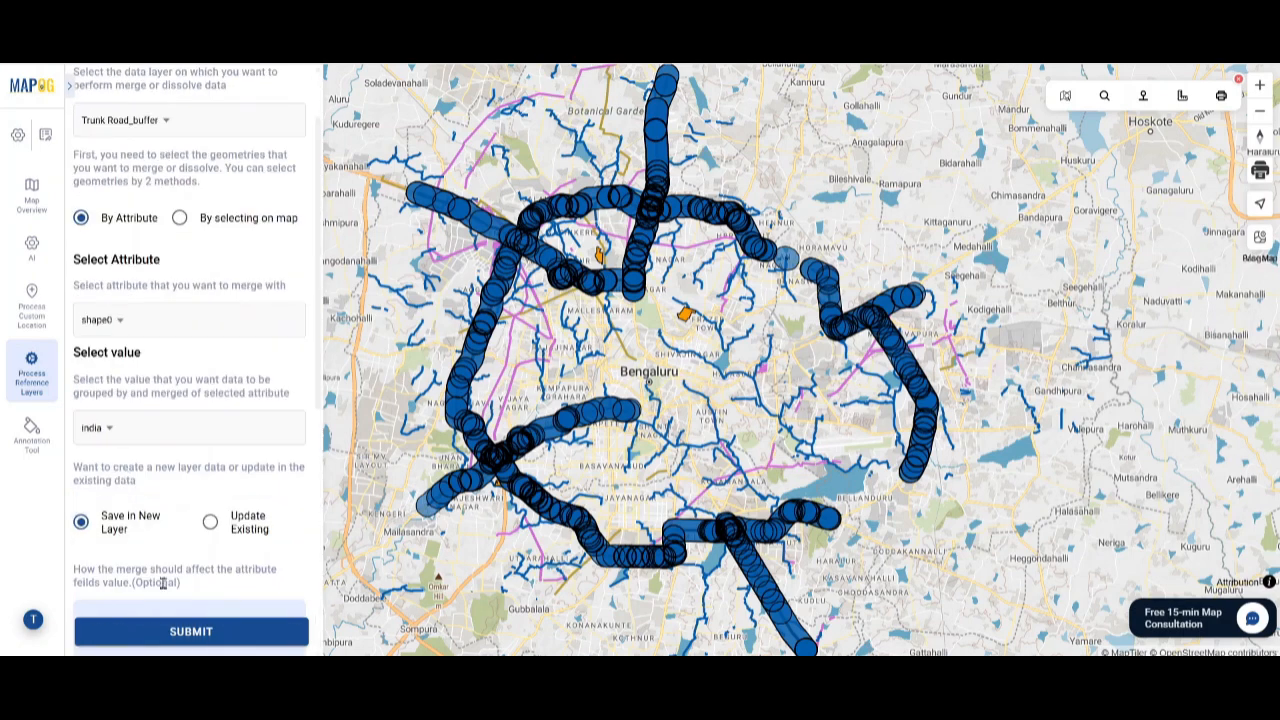
pyautogui.click(175, 636)
# Step: Hide the unmerged Trunk Road_buffer layer, and switch the Powerline Buffer 1KM layer off and on again
pyautogui.scroll(-5, 180, 560)
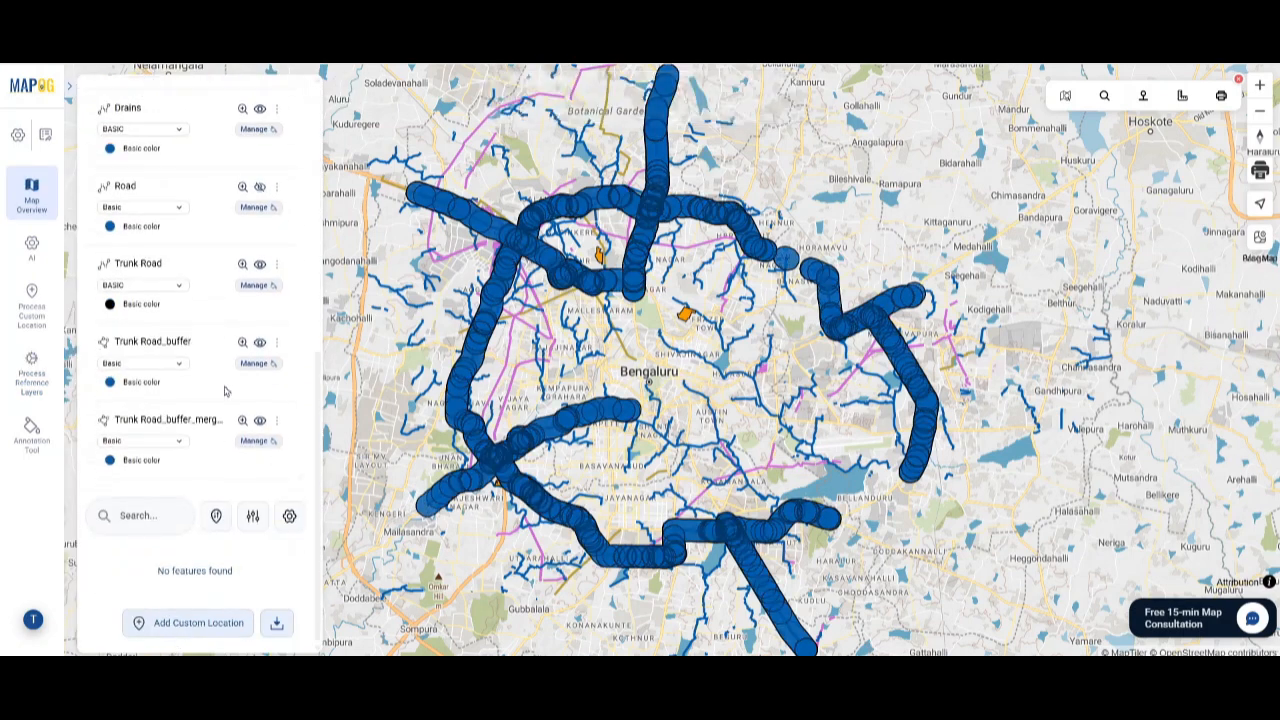
pyautogui.click(258, 345)
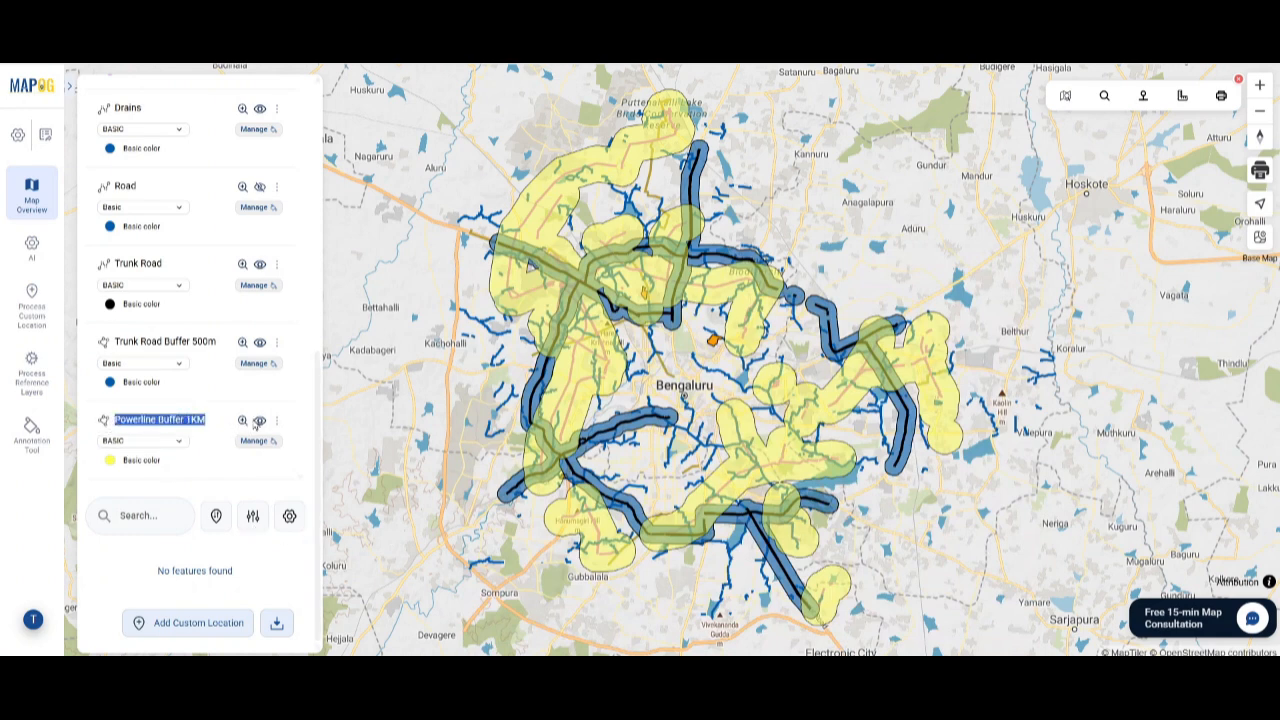
pyautogui.click(258, 421)
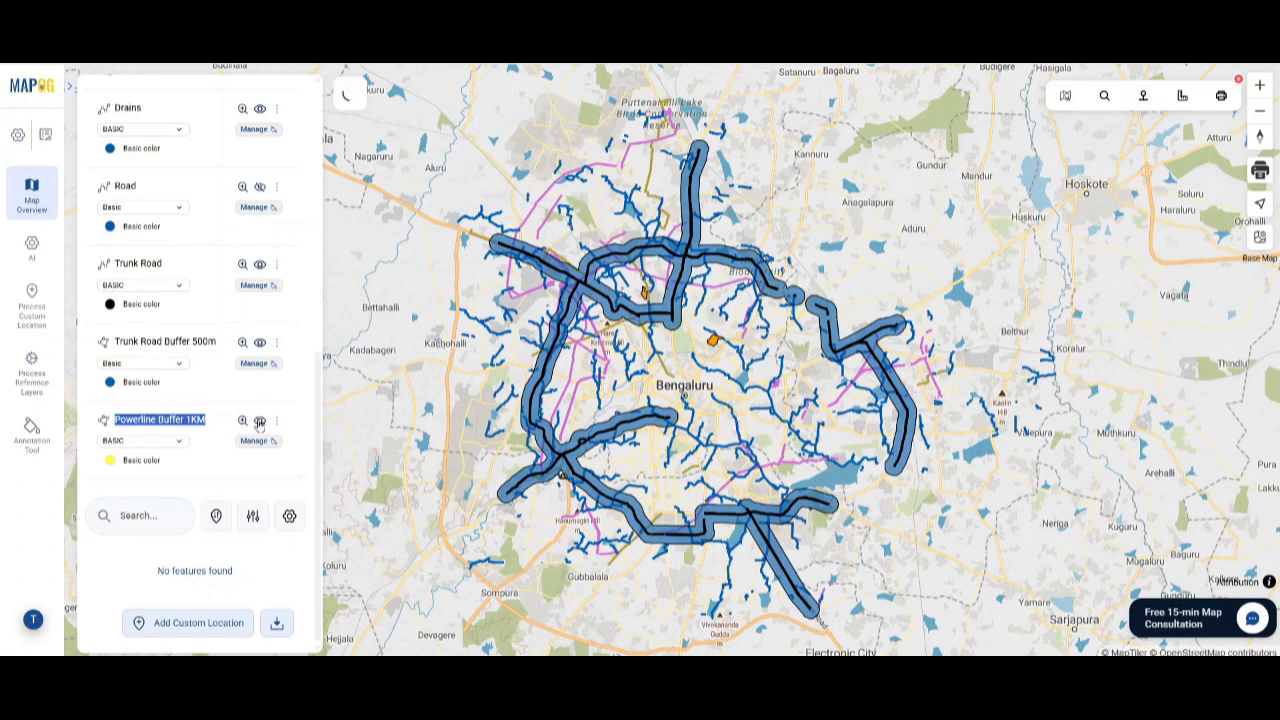
pyautogui.click(259, 421)
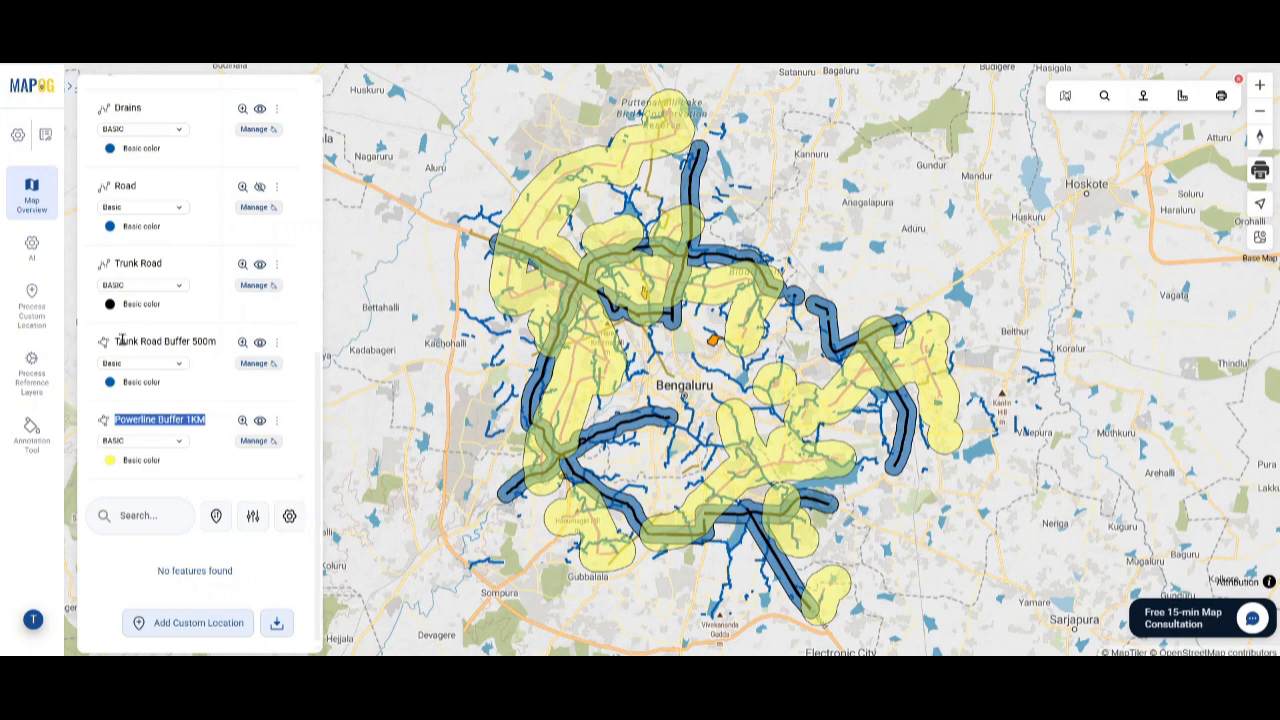
# Step: Search the processing tools for "near", start Near By Neighbour and set Pipelines as the main layer
pyautogui.click(31, 375)
pyautogui.click(146, 135)
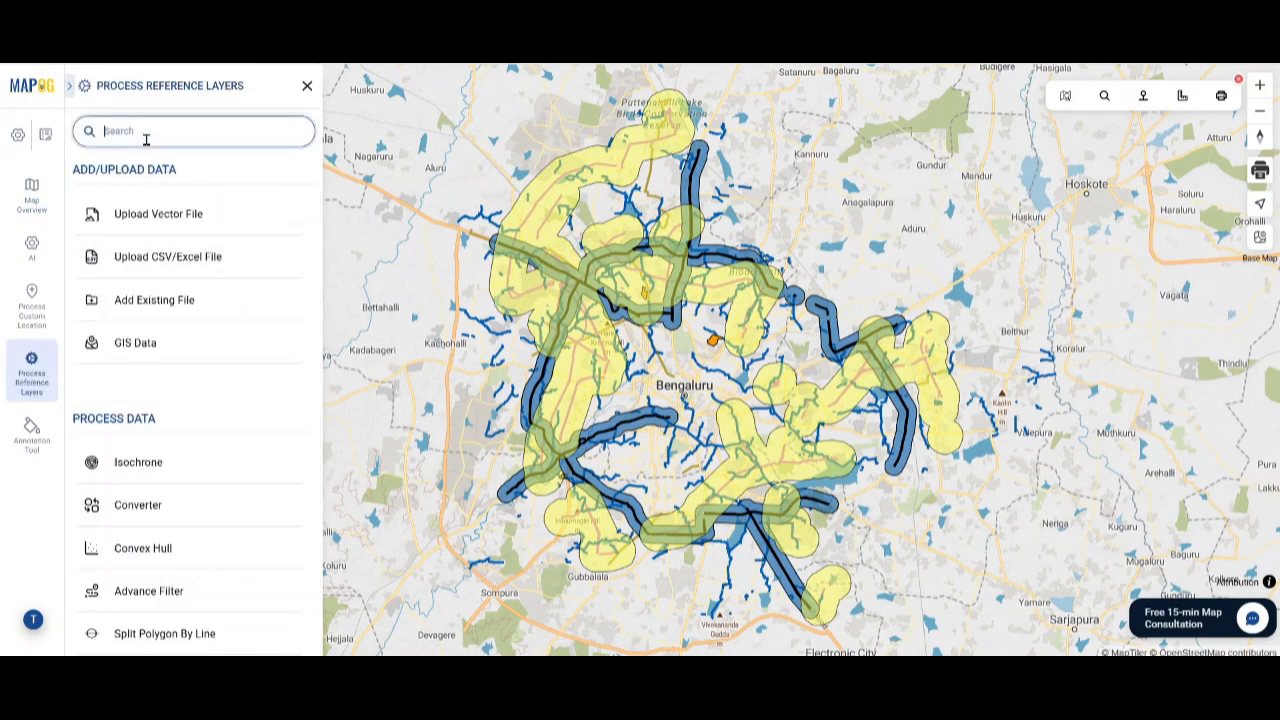
pyautogui.write('near')
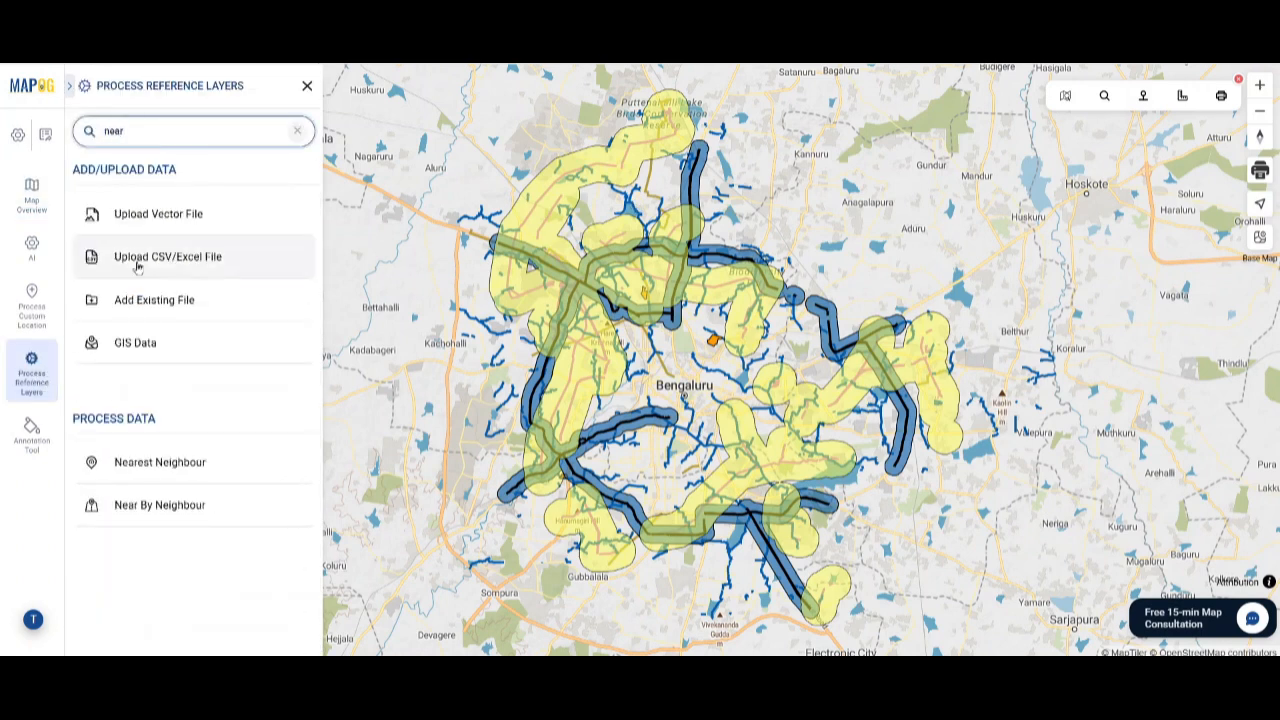
pyautogui.click(160, 512)
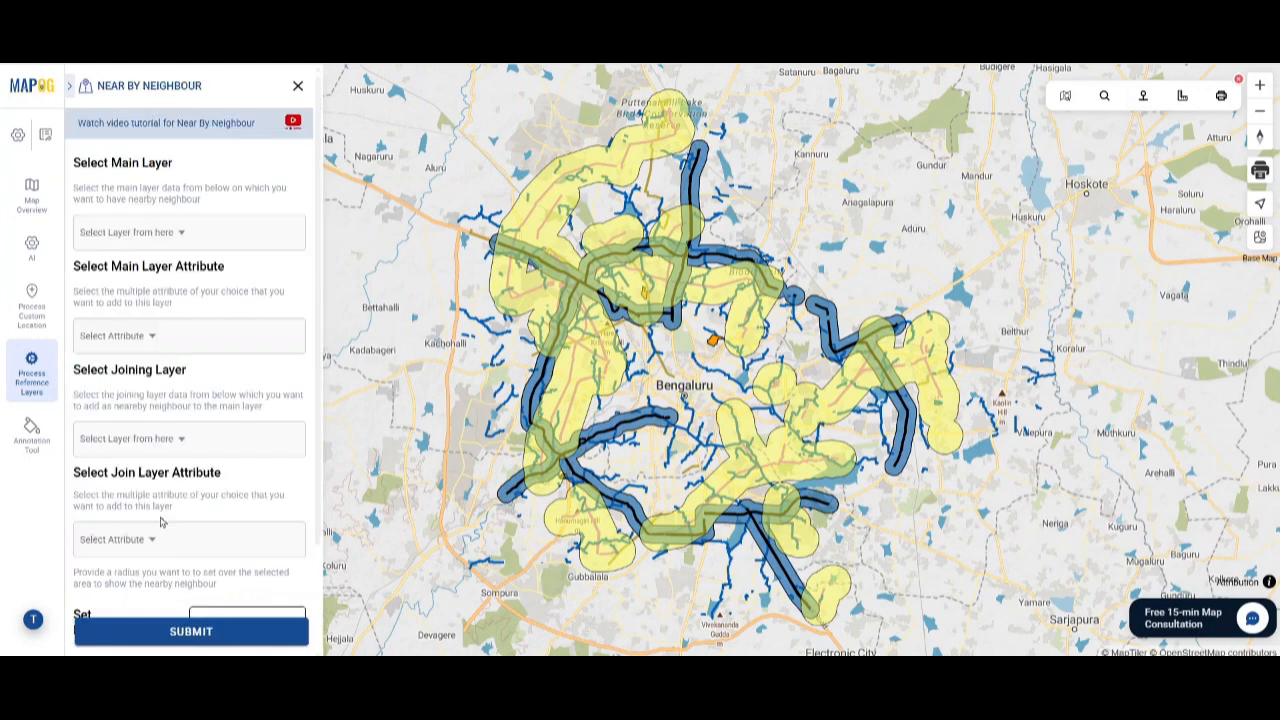
pyautogui.click(177, 238)
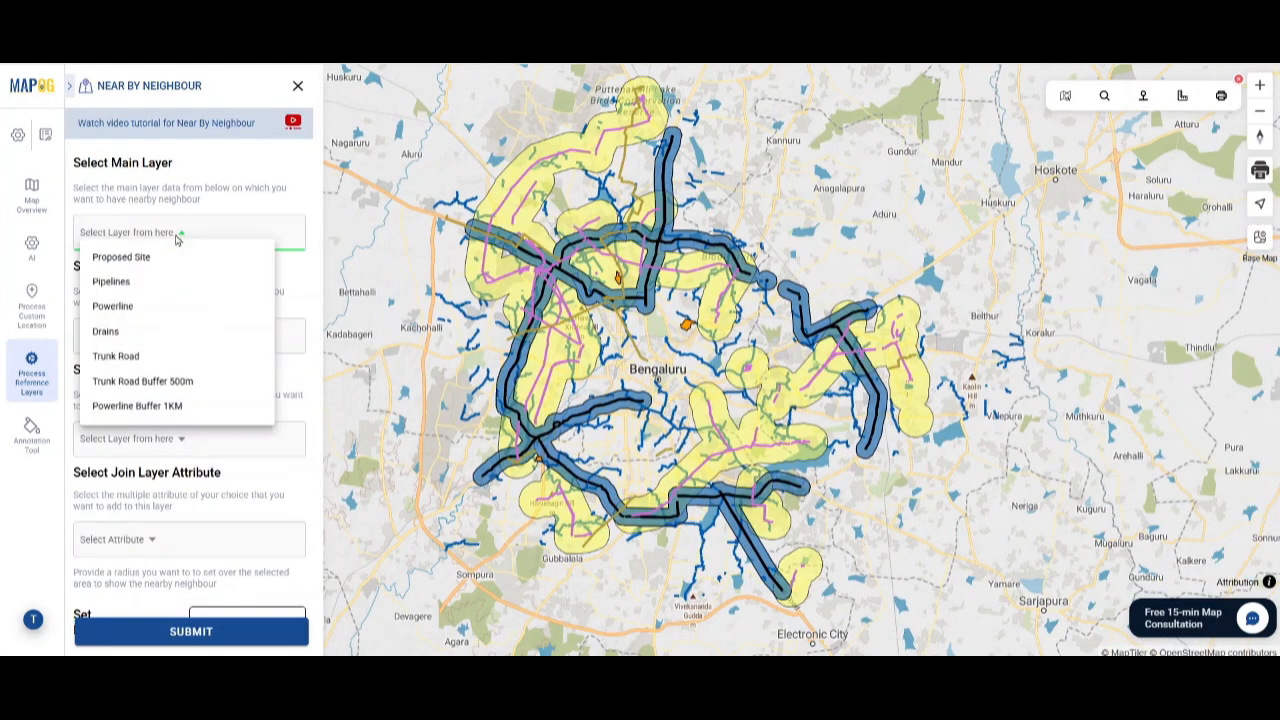
pyautogui.click(111, 282)
# Step: Include the main layer attributes gid, man_made, layer, waterway and shape5 in the Near By Neighbour analysis
pyautogui.click(120, 335)
pyautogui.click(123, 360)
pyautogui.click(140, 385)
pyautogui.click(127, 410)
pyautogui.click(137, 435)
pyautogui.click(132, 635)
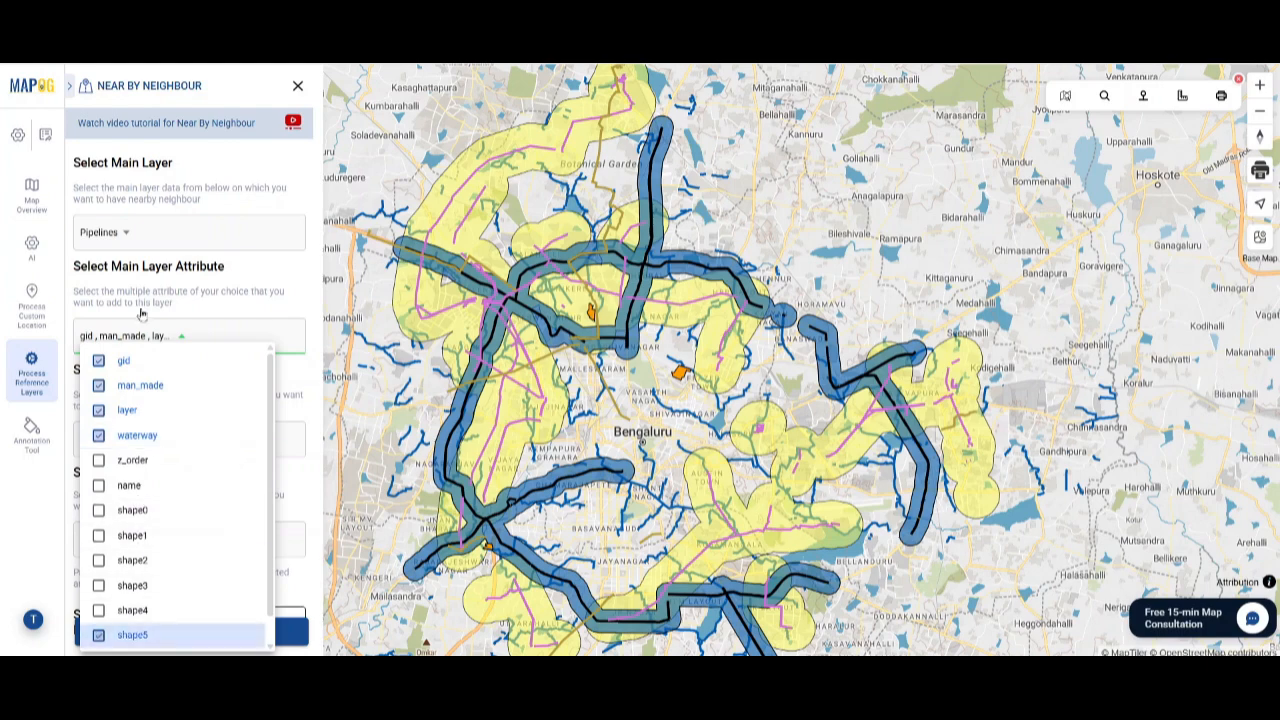
pyautogui.click(143, 311)
# Step: Set Proposed Site as joining layer with attributes gid, title, area size, feasibility analysis, project name, project type and site id, and submit the analysis
pyautogui.scroll(-2, 146, 311)
pyautogui.click(154, 305)
pyautogui.click(121, 331)
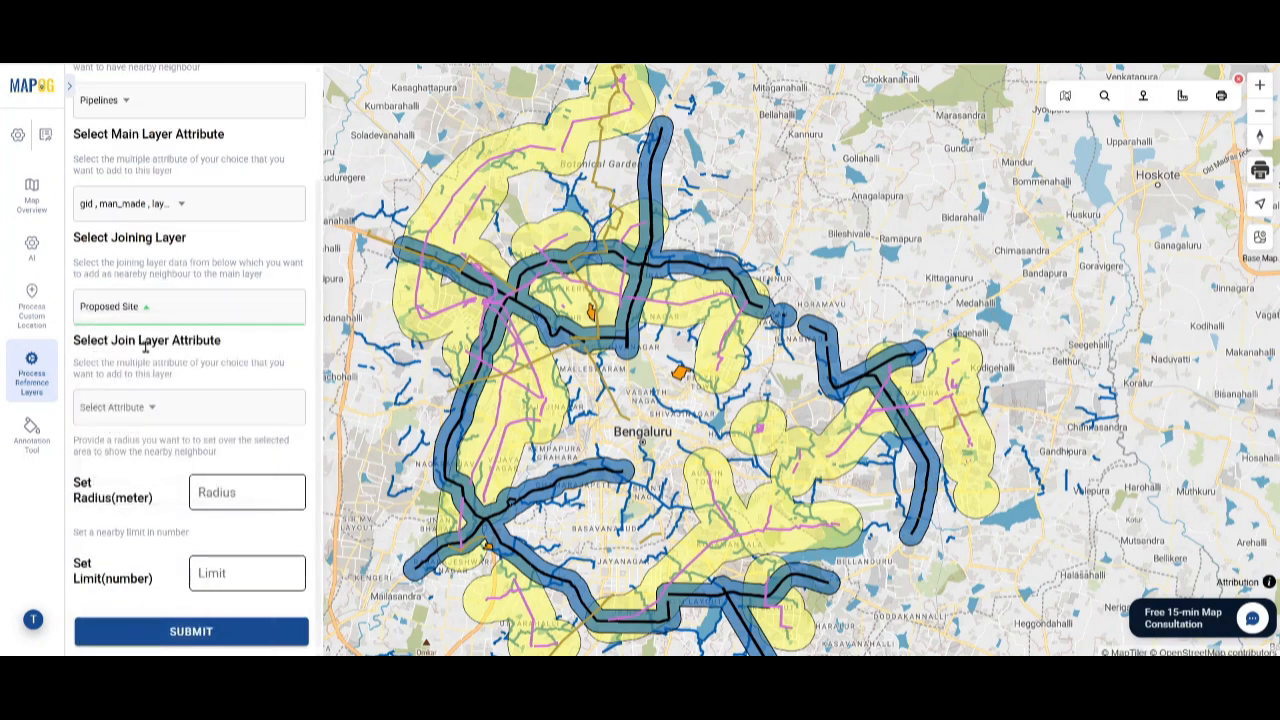
pyautogui.click(146, 410)
pyautogui.click(125, 184)
pyautogui.click(123, 159)
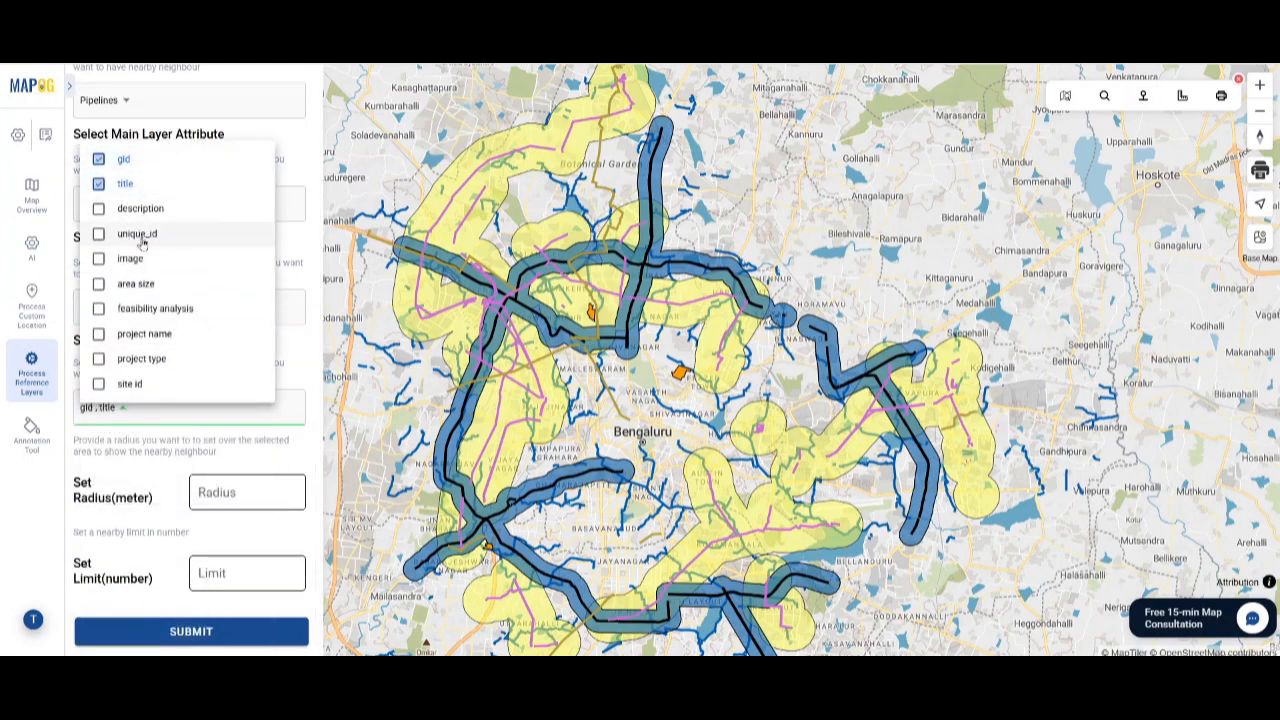
pyautogui.click(135, 284)
pyautogui.click(155, 308)
pyautogui.click(144, 333)
pyautogui.click(135, 362)
pyautogui.click(133, 383)
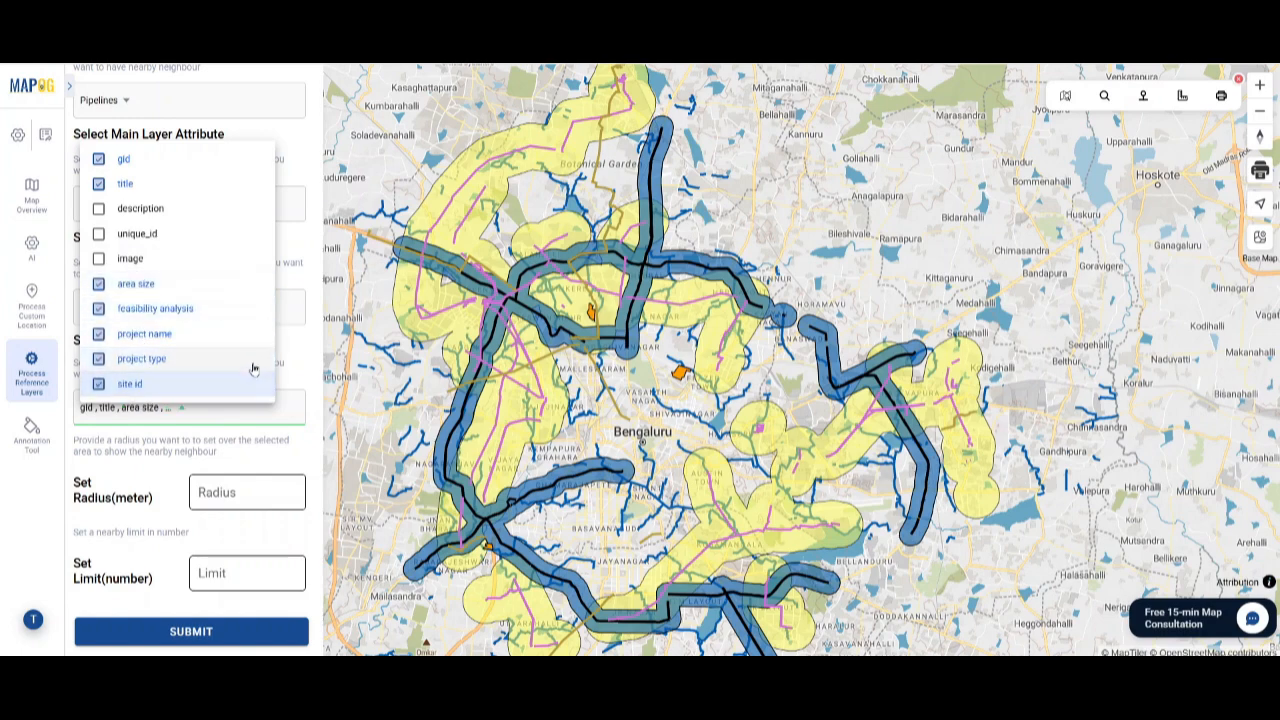
pyautogui.click(296, 356)
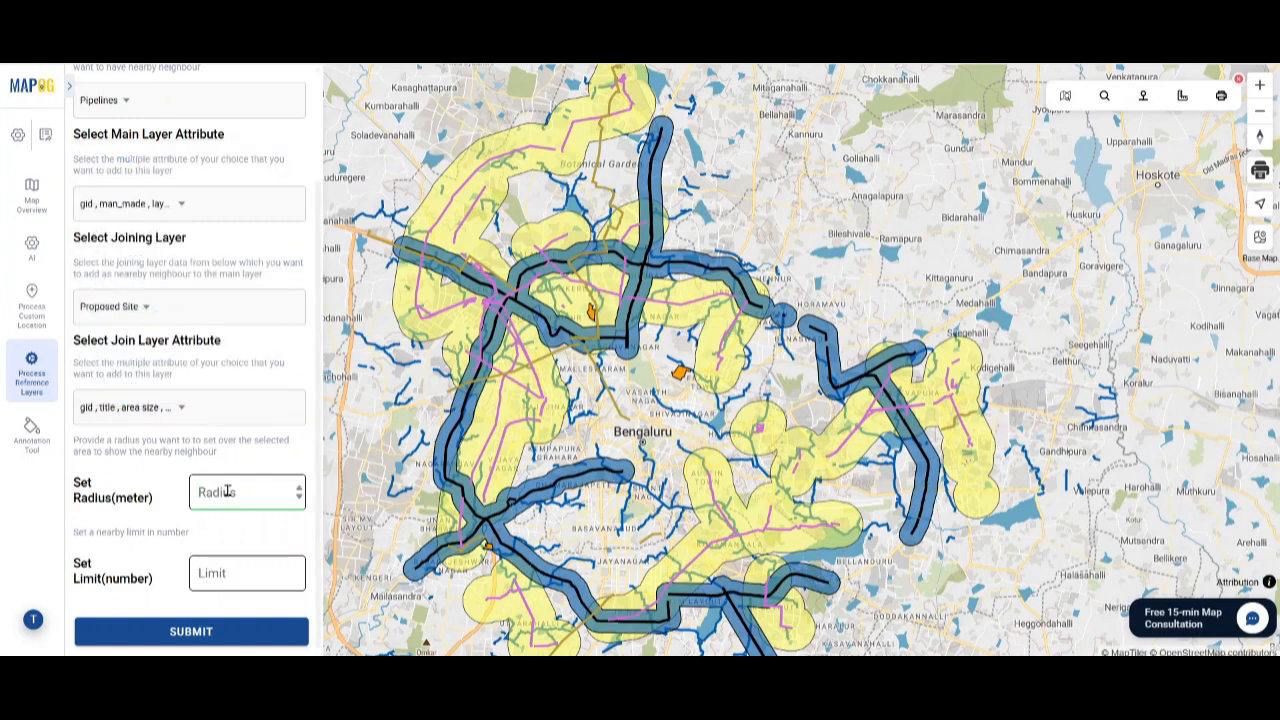
pyautogui.click(196, 636)
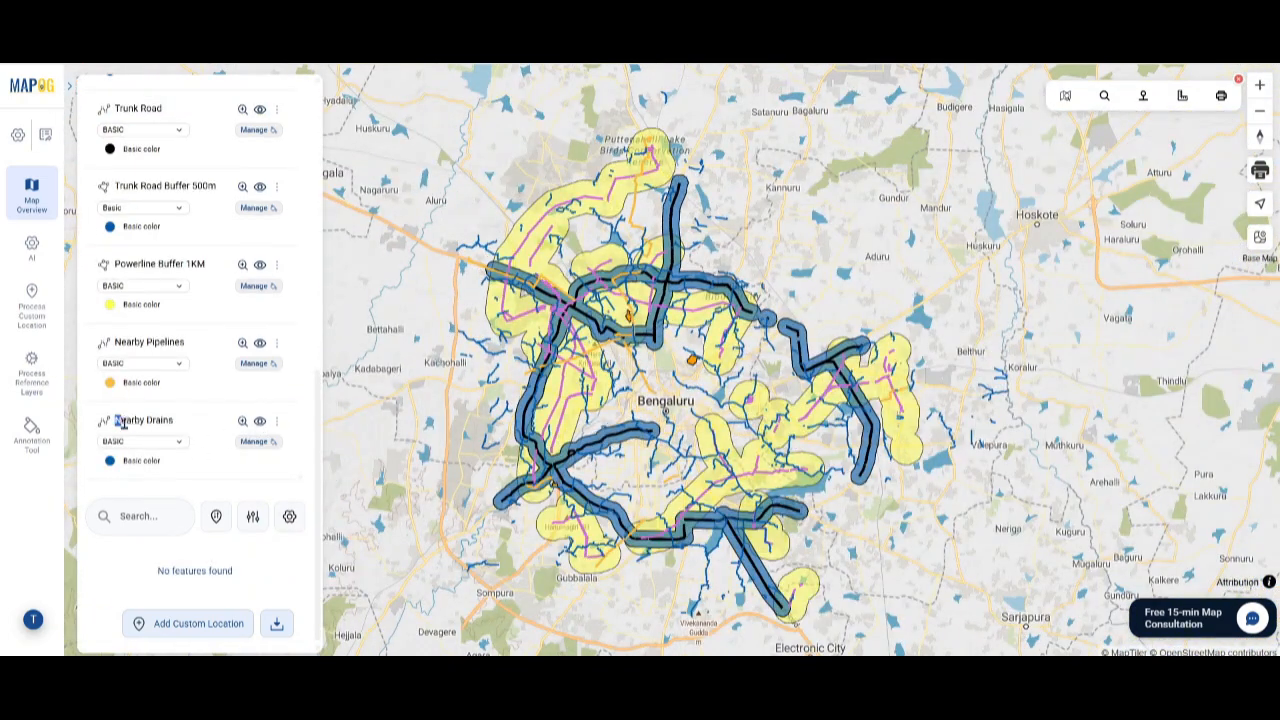
# Step: Toggle the Nearby Drains layer and examine the proposed sites against the road and powerline buffers, nearby pipelines and drains
pyautogui.click(260, 424)
pyautogui.click(260, 424)
pyautogui.scroll(3, 568, 478)
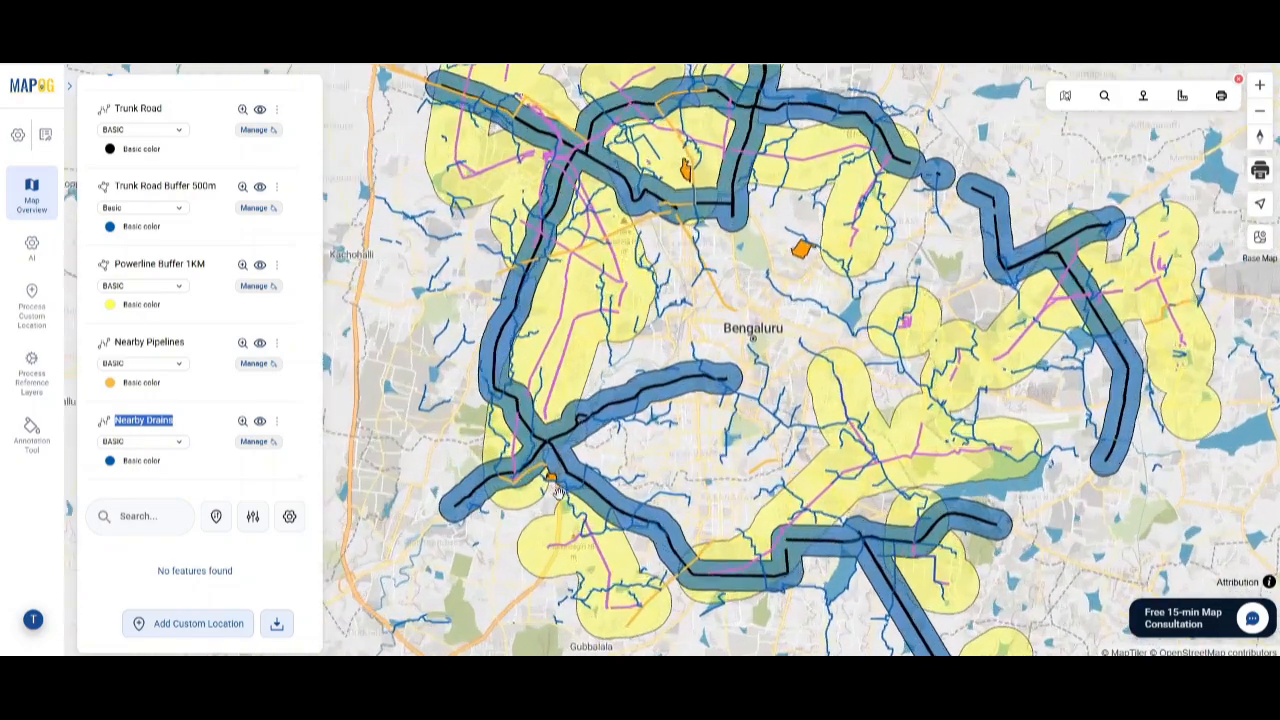
pyautogui.moveTo(659, 312); pyautogui.dragTo(653, 380)
pyautogui.scroll(-3, 653, 380)
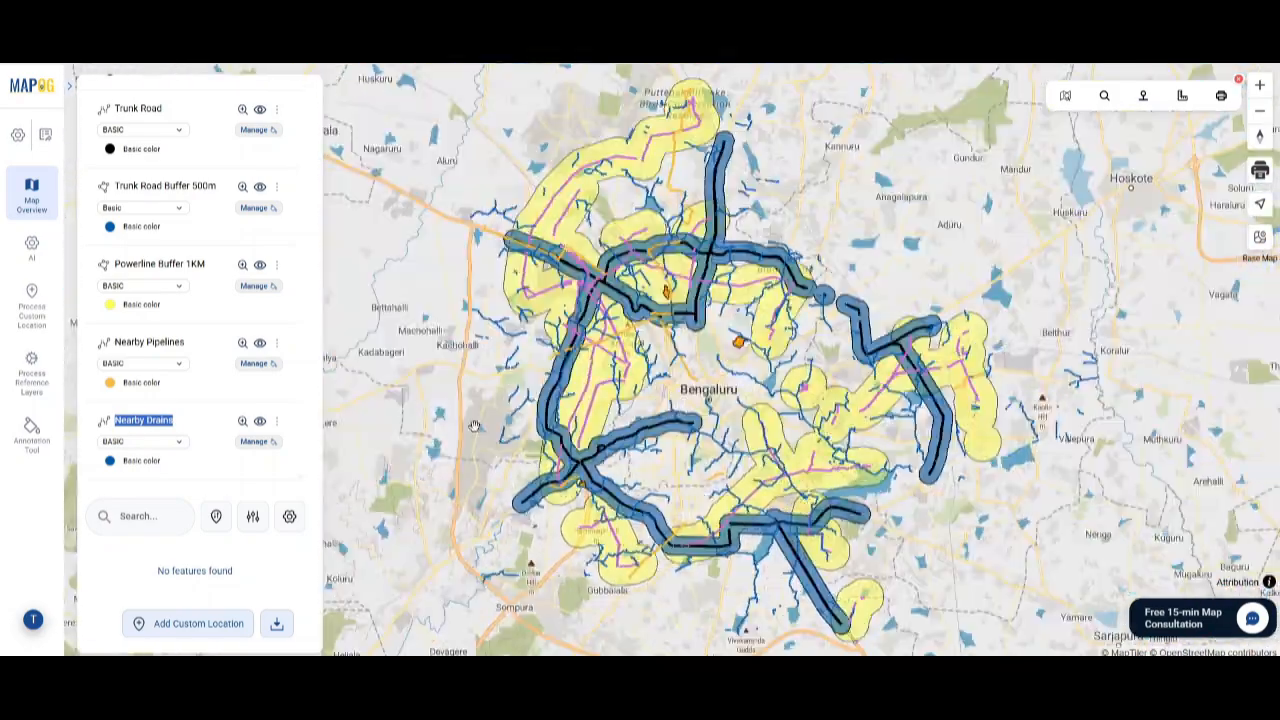
pyautogui.scroll(2, 554, 511)
pyautogui.scroll(5, 554, 511)
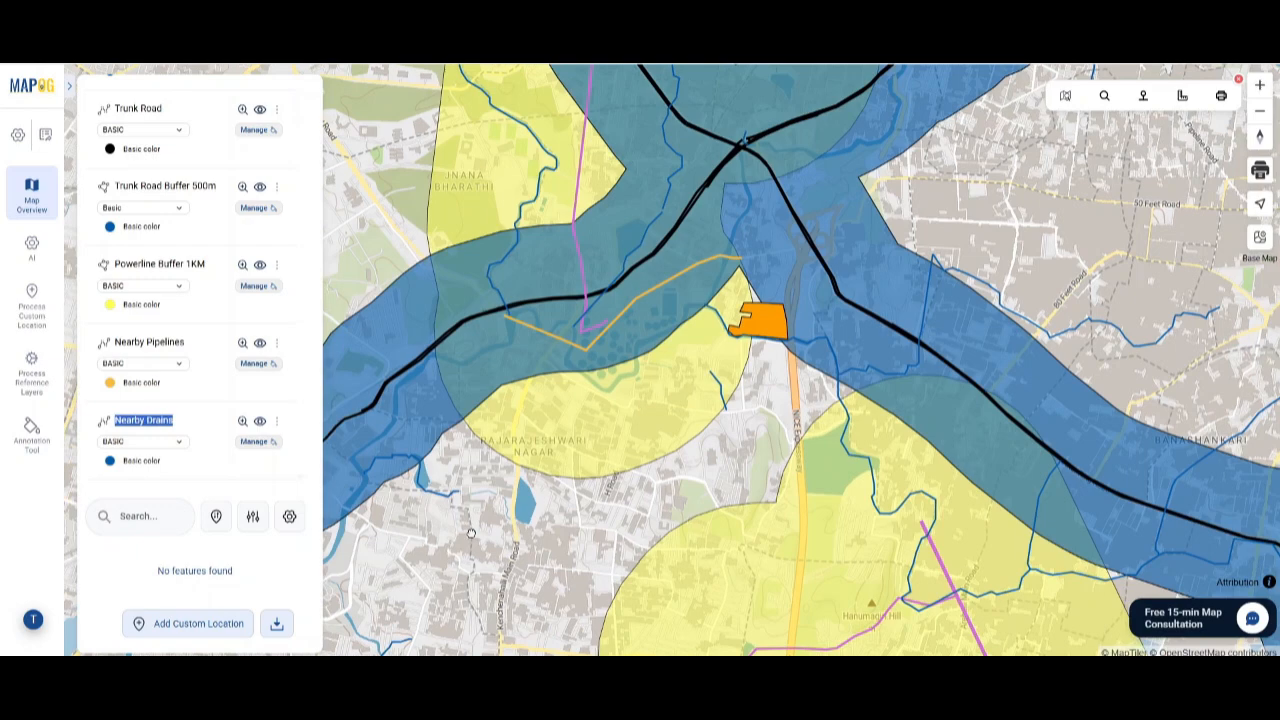
pyautogui.moveTo(471, 533); pyautogui.dragTo(393, 557)
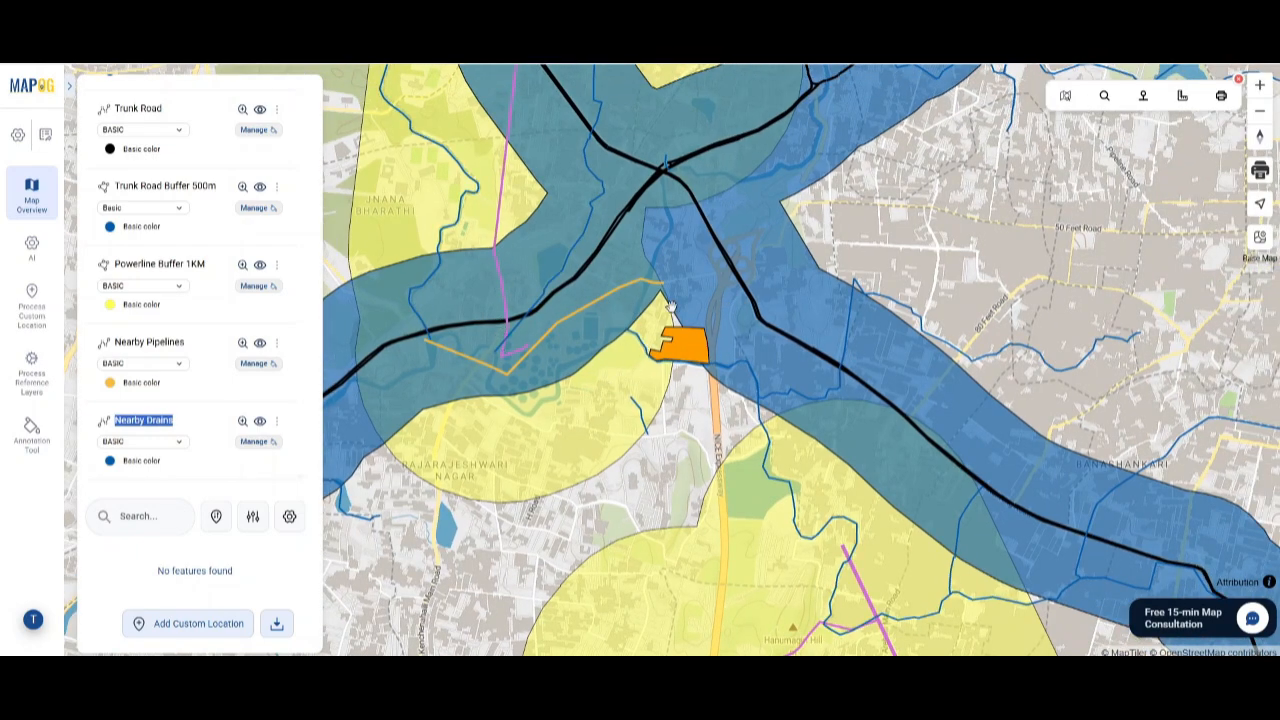
# Step: Set the feasibility analysis attribute of proposed site SS-01 (SmartSite Green Residency) to High and save it
pyautogui.moveTo(670, 306); pyautogui.dragTo(728, 385)
pyautogui.click(744, 432)
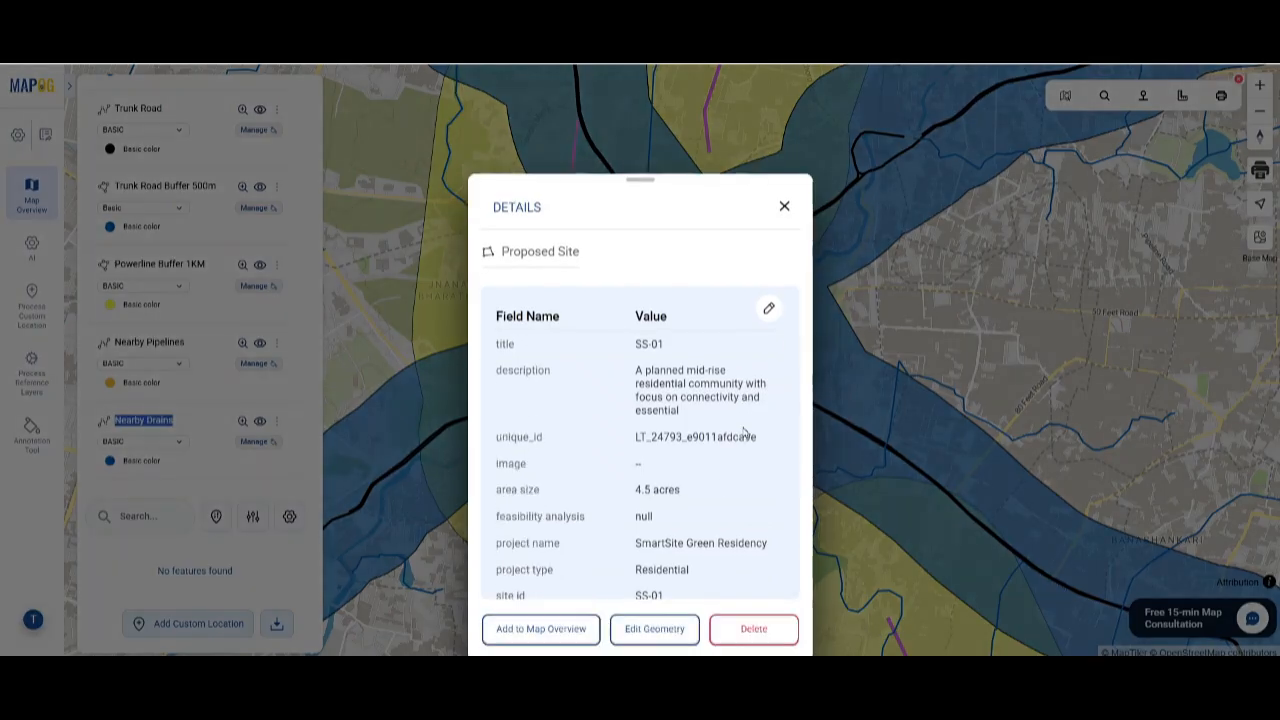
pyautogui.click(770, 313)
pyautogui.doubleClick(613, 338)
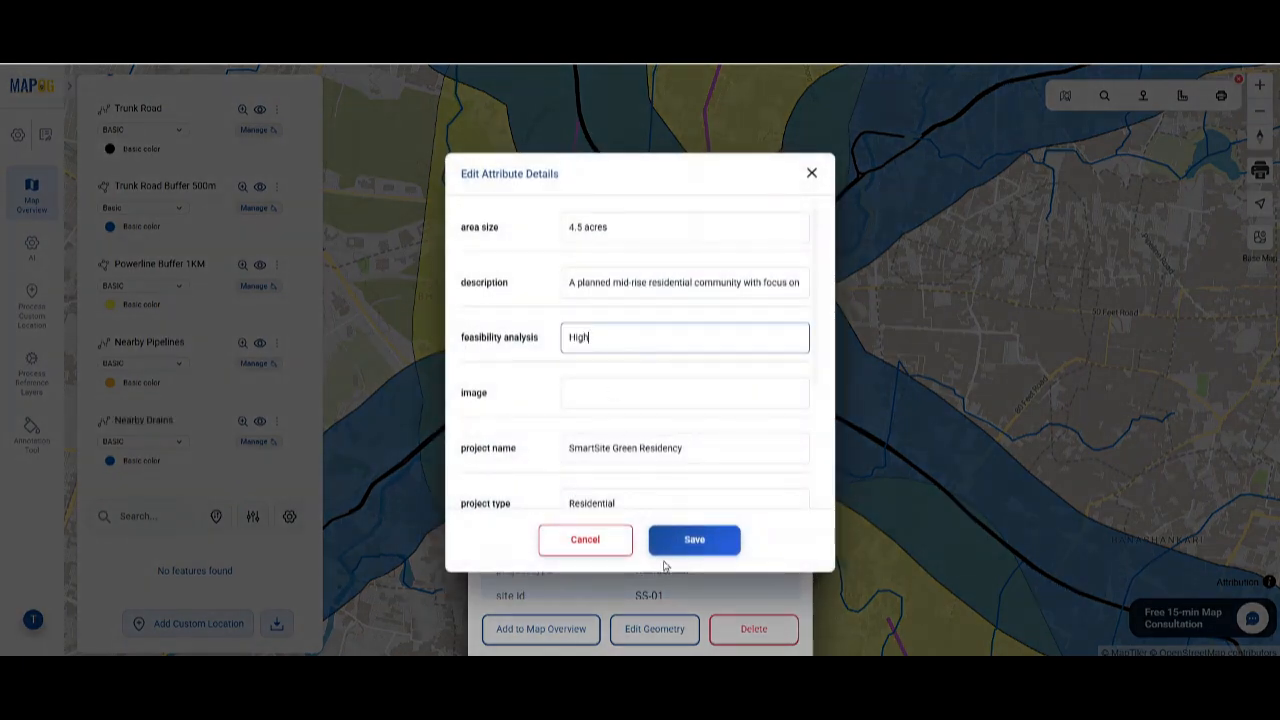
pyautogui.click(695, 540)
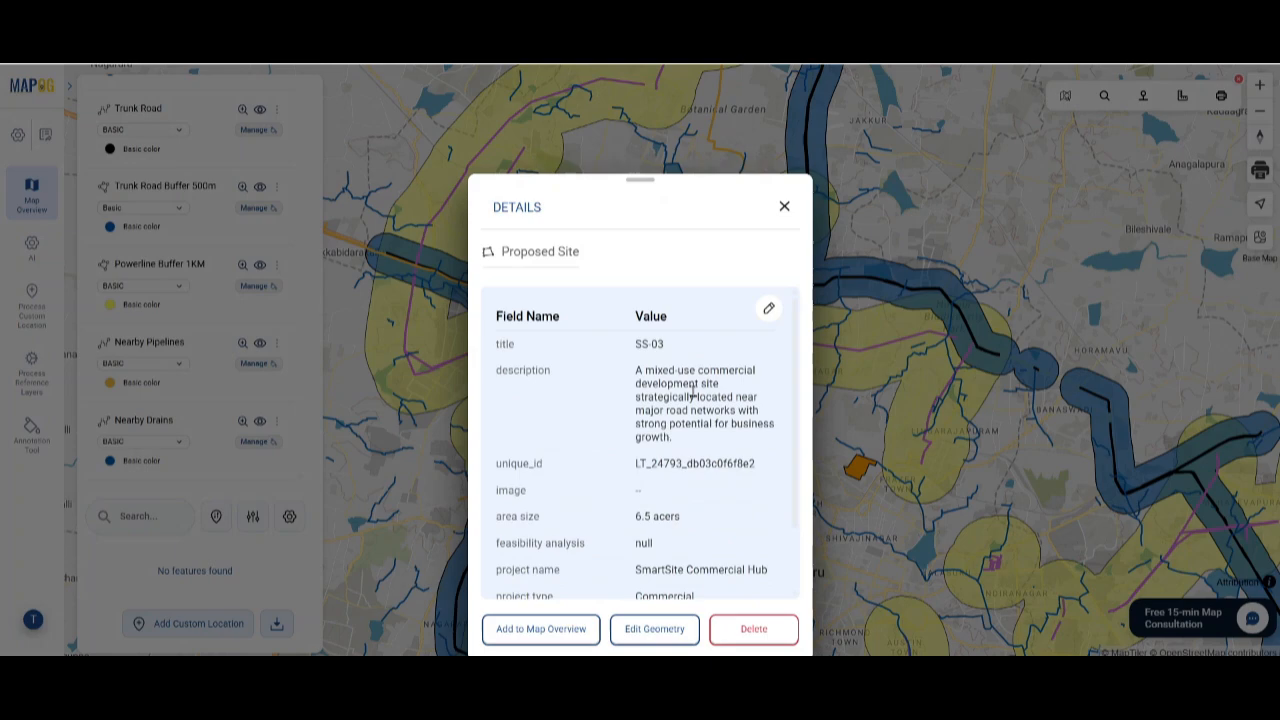
# Step: Set the feasibility analysis of SmartSite Commercial Hub to Moderate and that of SmartSite Prime Habitat to Low, saving the changes
pyautogui.click(769, 308)
pyautogui.doubleClick(605, 338)
pyautogui.write('Mod')
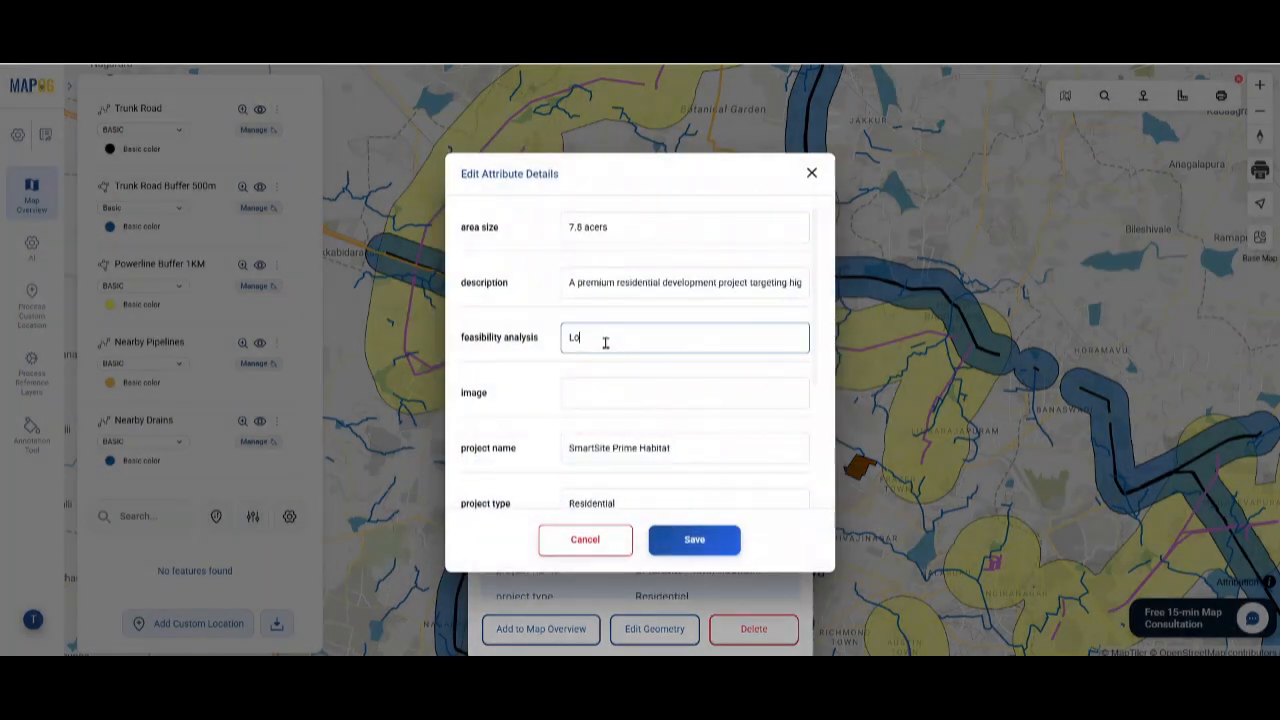
pyautogui.click(703, 556)
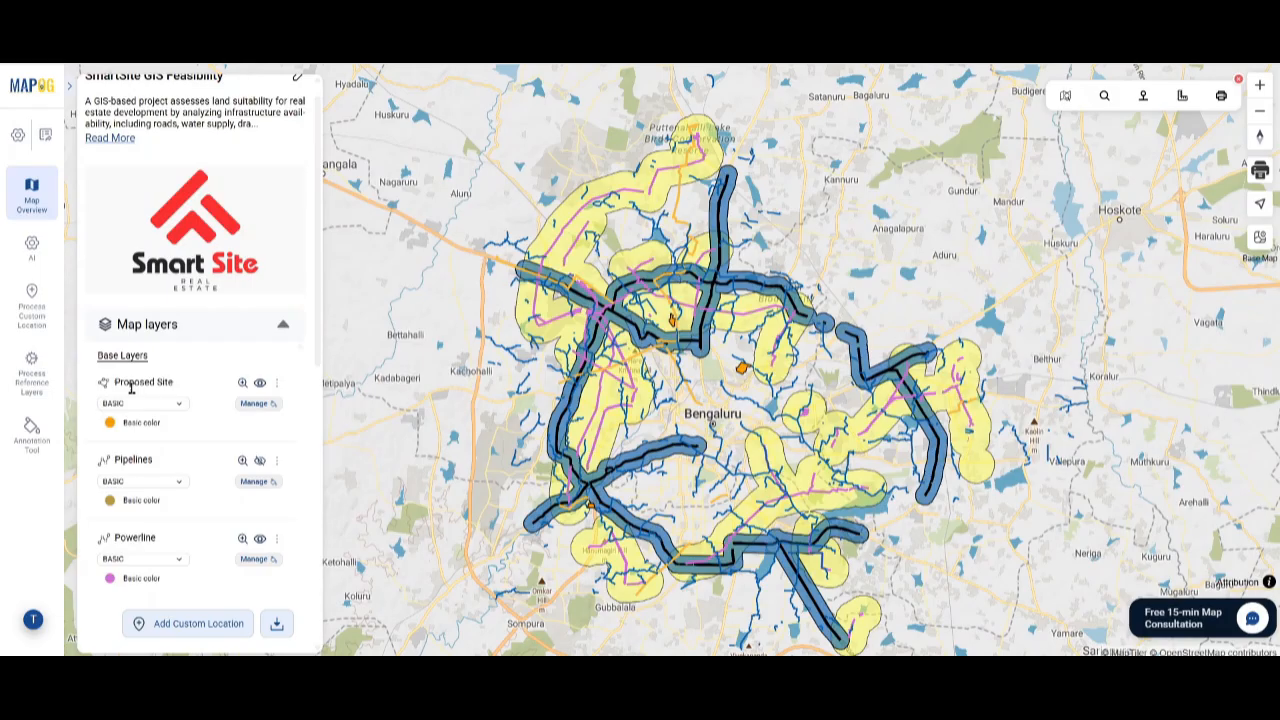
# Step: Style the Proposed Site layer by feasibility analysis category with High green, Low red and Moderate orange, and save the style
pyautogui.click(276, 386)
pyautogui.click(335, 578)
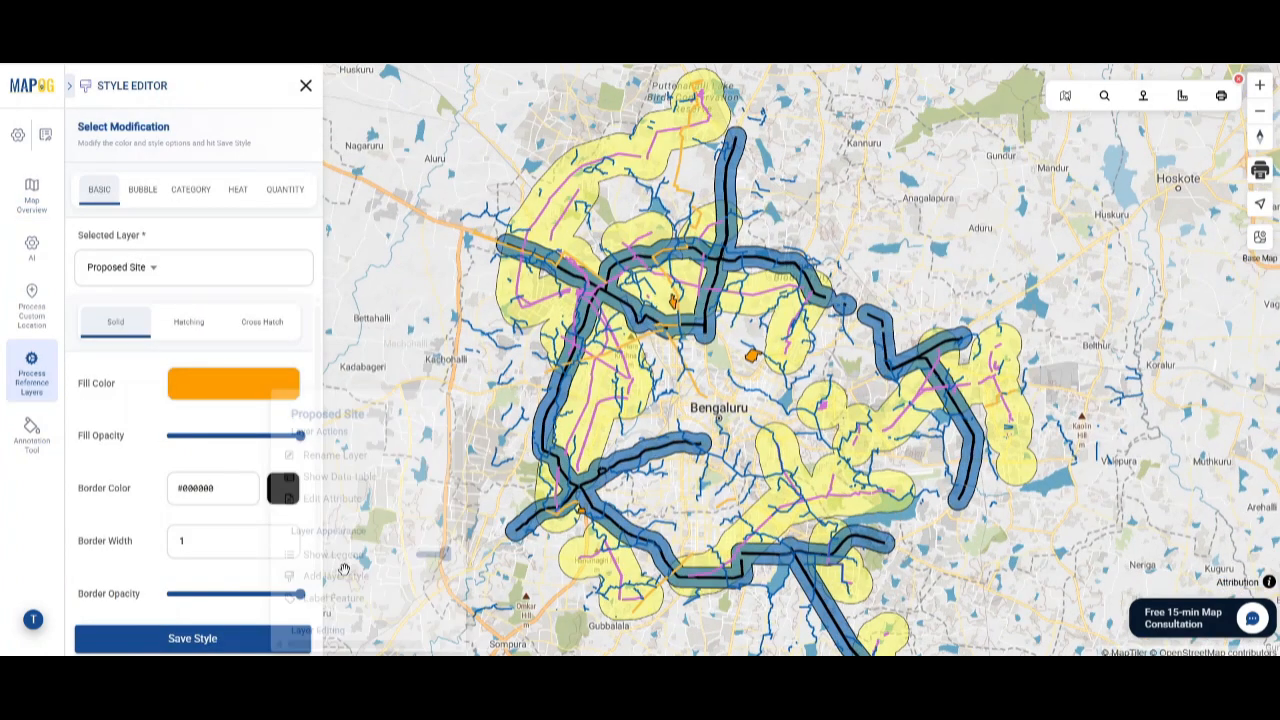
pyautogui.click(190, 189)
pyautogui.click(195, 388)
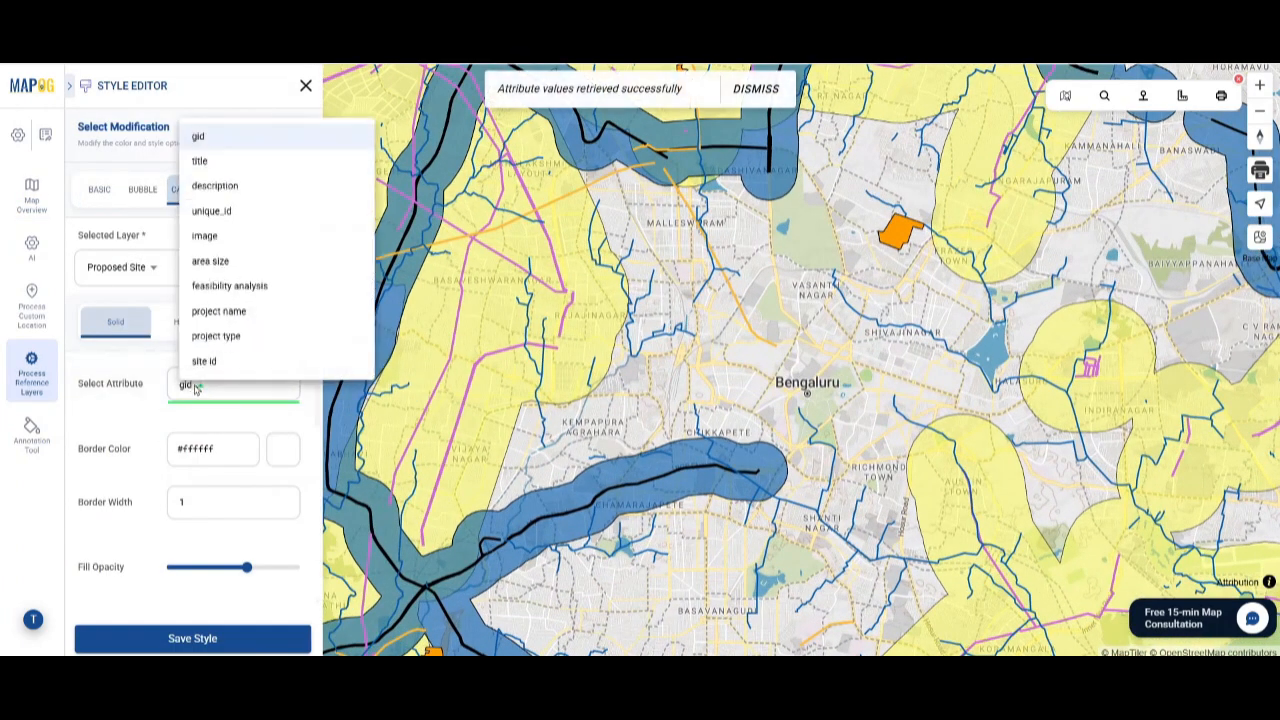
pyautogui.click(200, 285)
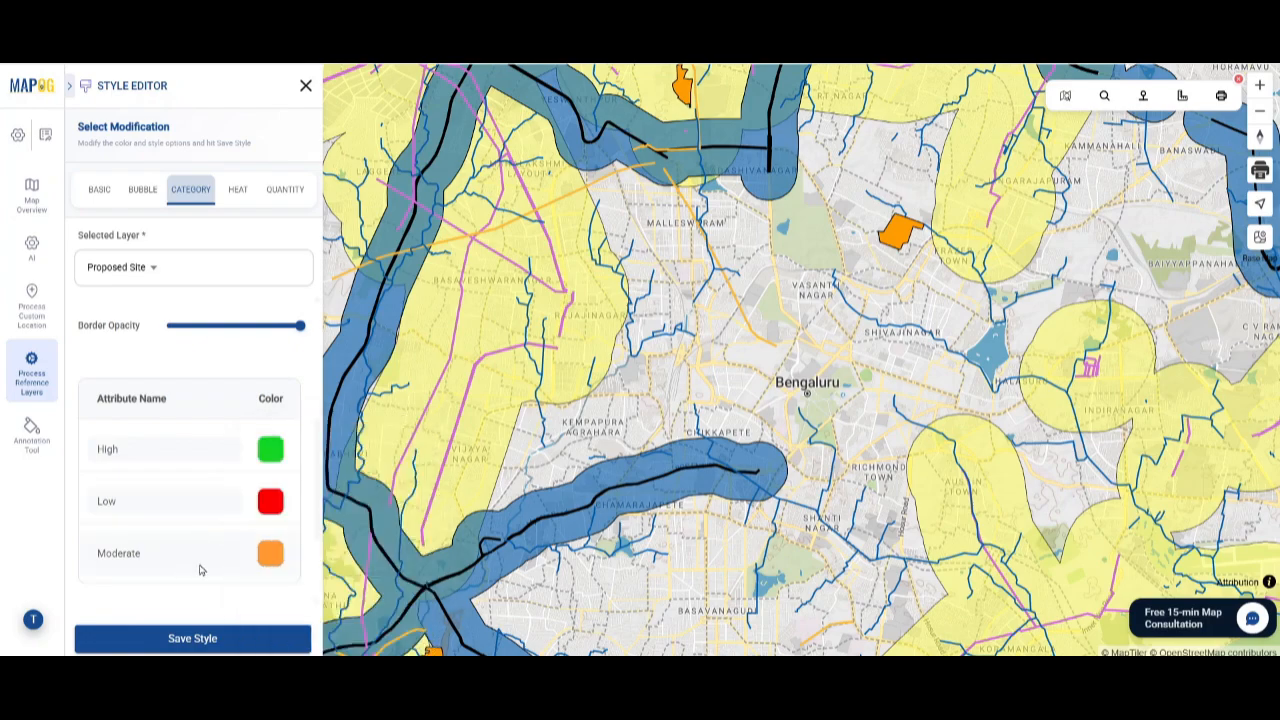
pyautogui.scroll(-2, 200, 560)
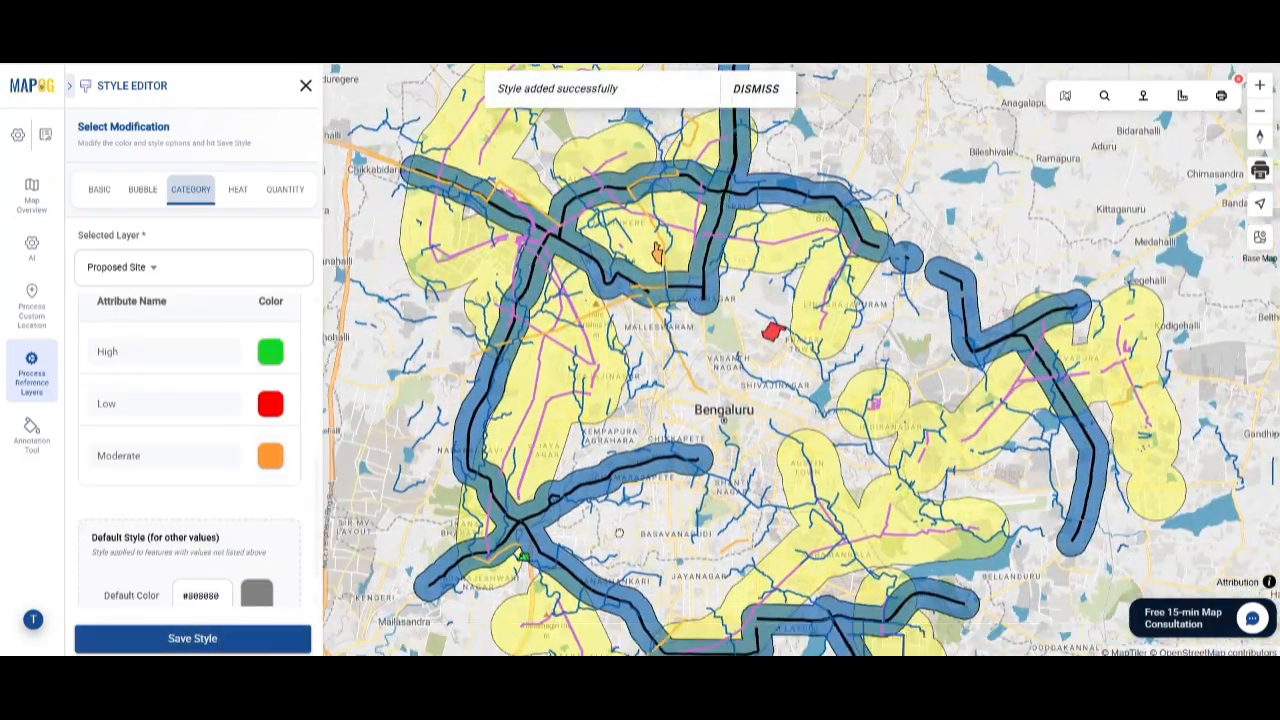
# Step: Make the SmartSite GIS Feasibility map public and copy its share link
pyautogui.click(192, 638)
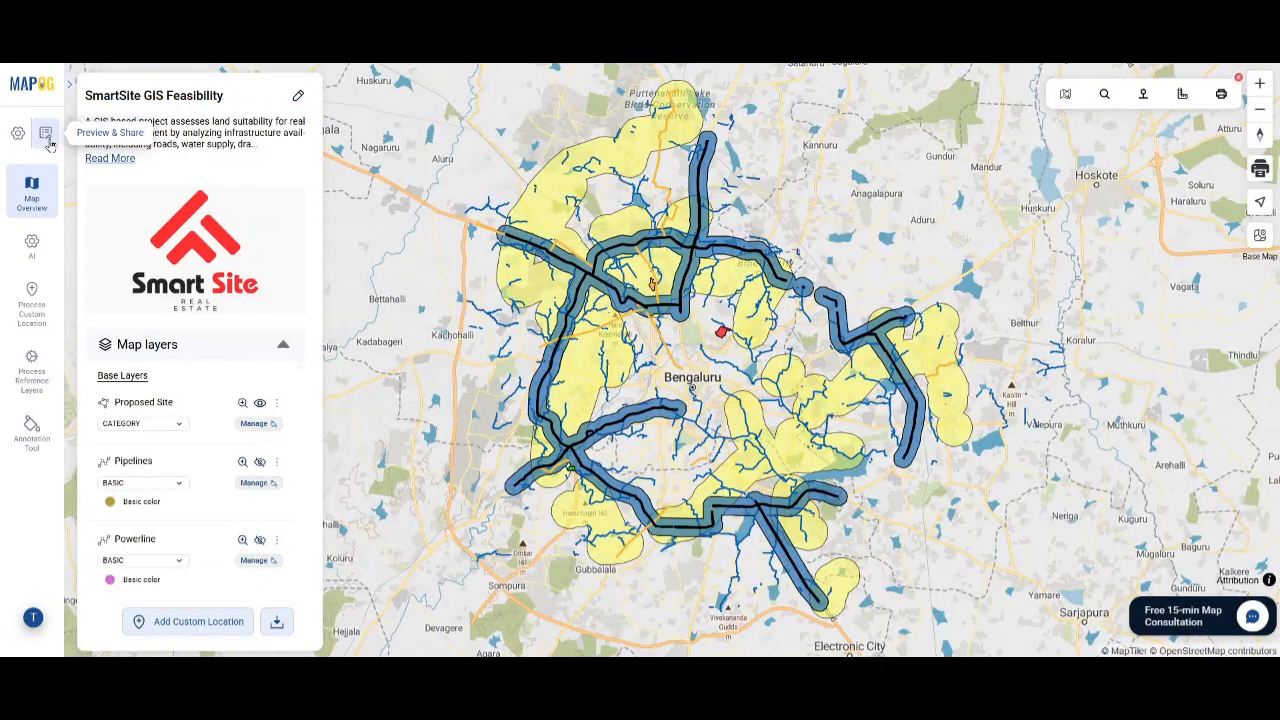
pyautogui.click(46, 134)
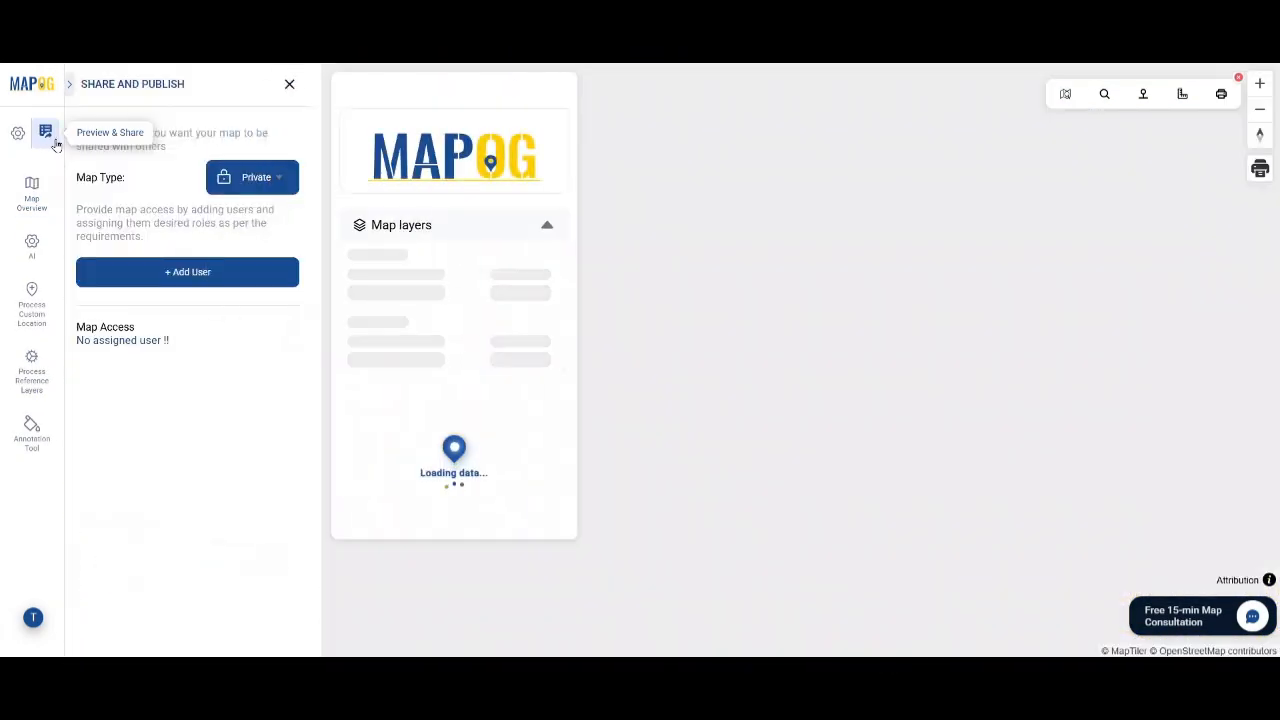
pyautogui.click(252, 177)
pyautogui.click(283, 207)
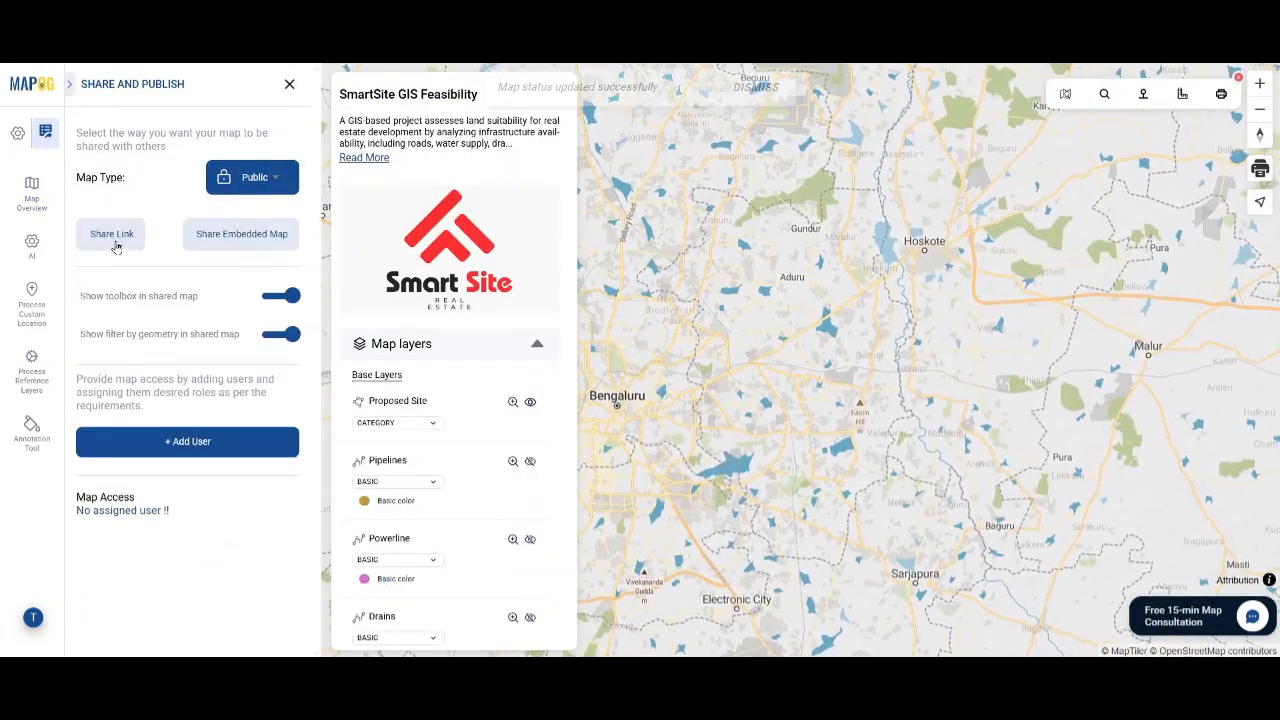
pyautogui.click(112, 235)
# Step: Copy the map's embed link for website use and open the form for adding a user to the map
pyautogui.click(200, 236)
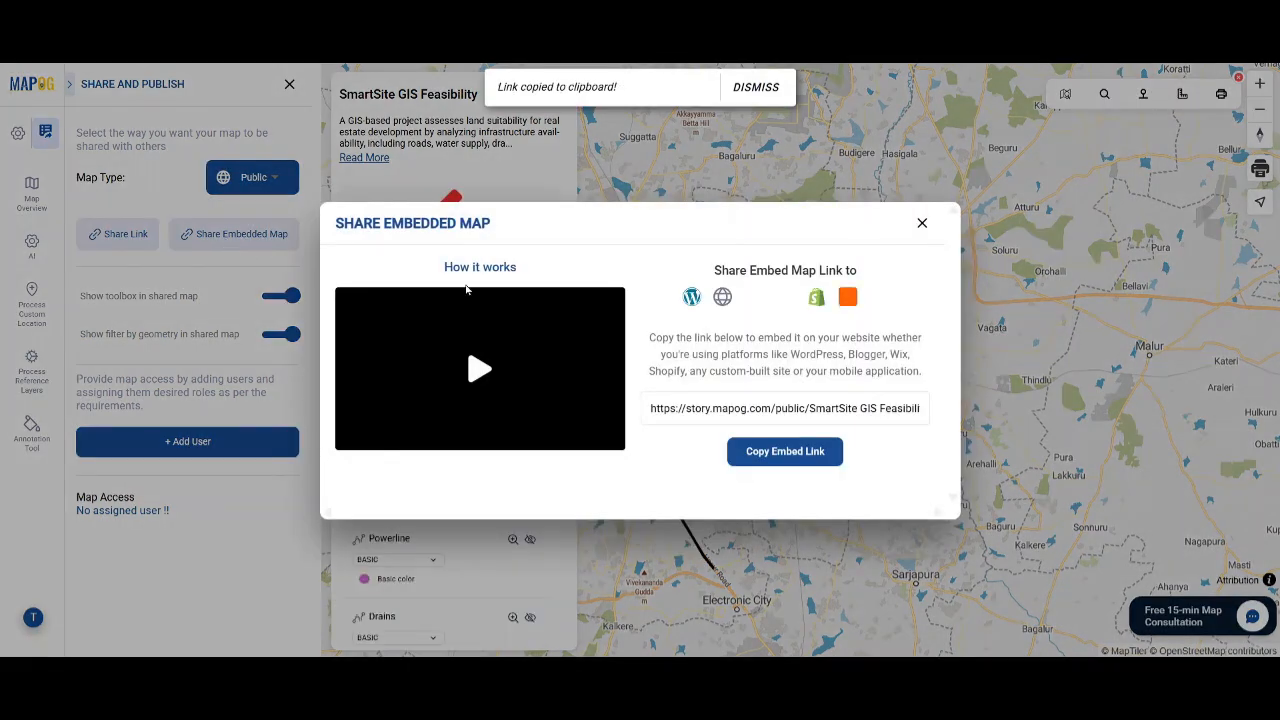
pyautogui.click(763, 452)
pyautogui.click(921, 223)
pyautogui.click(223, 443)
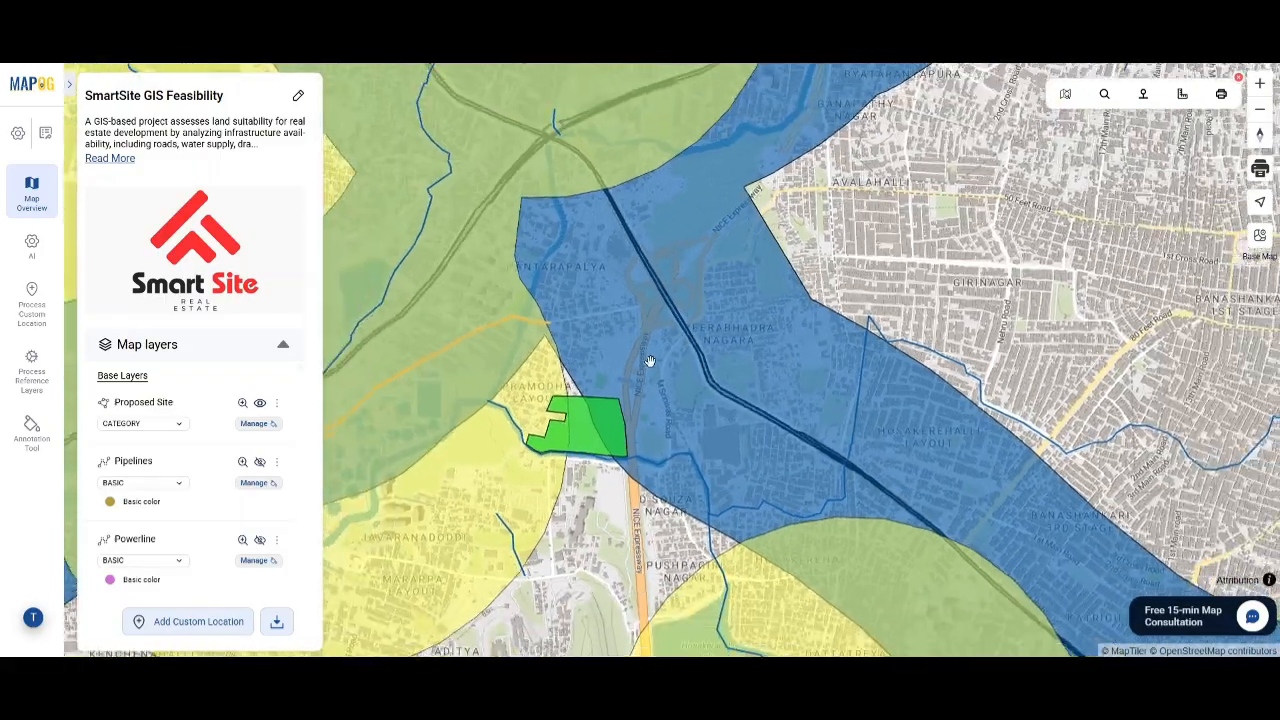
# Step: Examine the green and orange proposed sites up close against the surrounding road and powerline buffers and nearby drains
pyautogui.scroll(5, 543, 382)
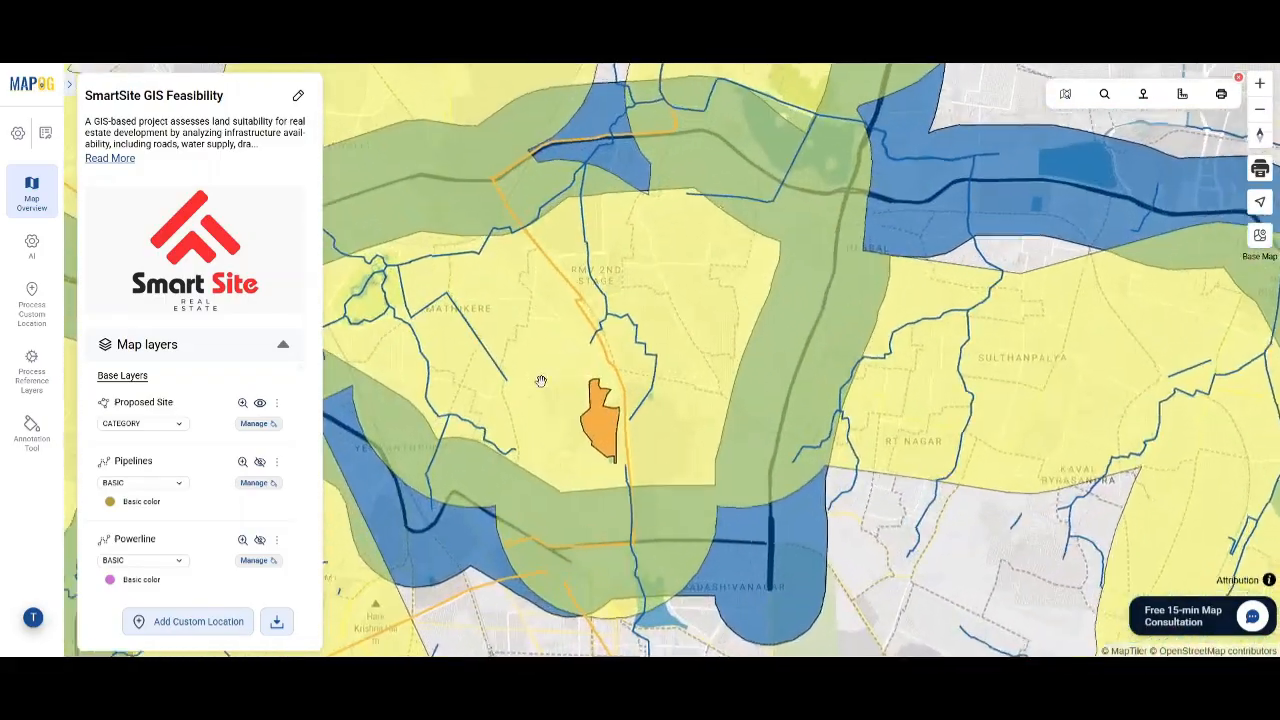
pyautogui.scroll(-5, 600, 426)
pyautogui.moveTo(693, 488); pyautogui.dragTo(693, 391)
pyautogui.scroll(5, 693, 391)
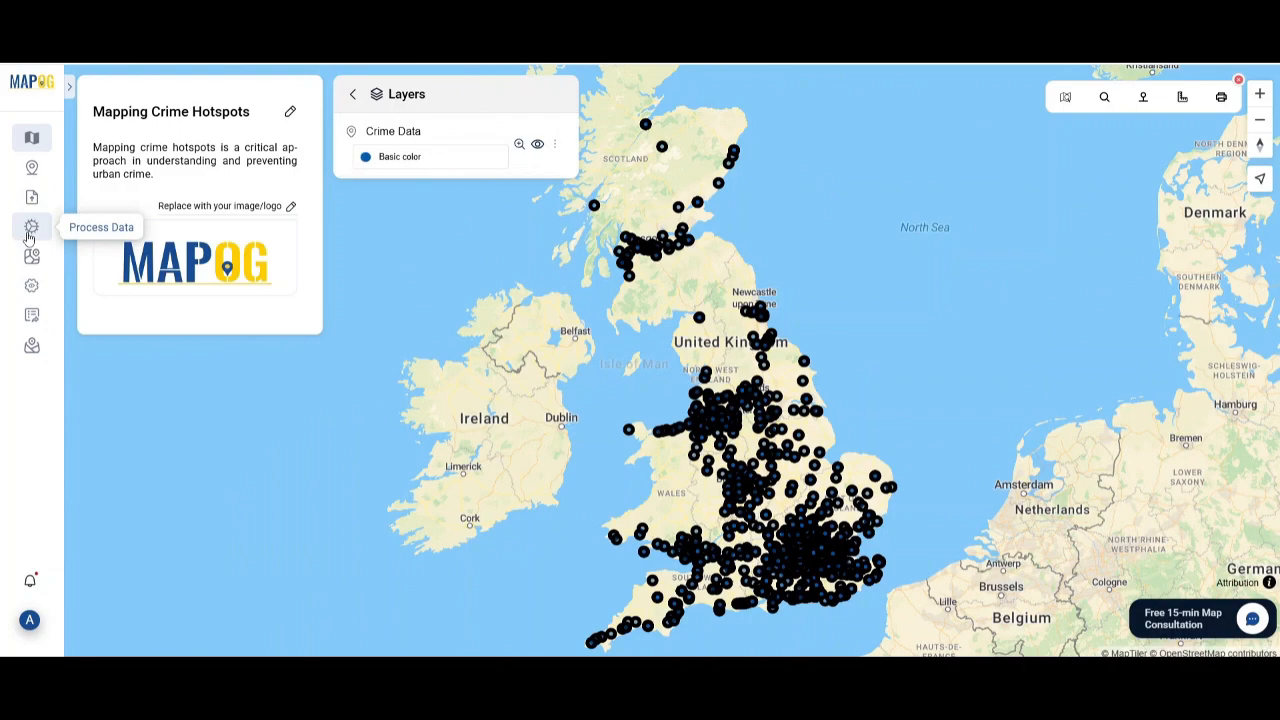
pyautogui.click(31, 230)
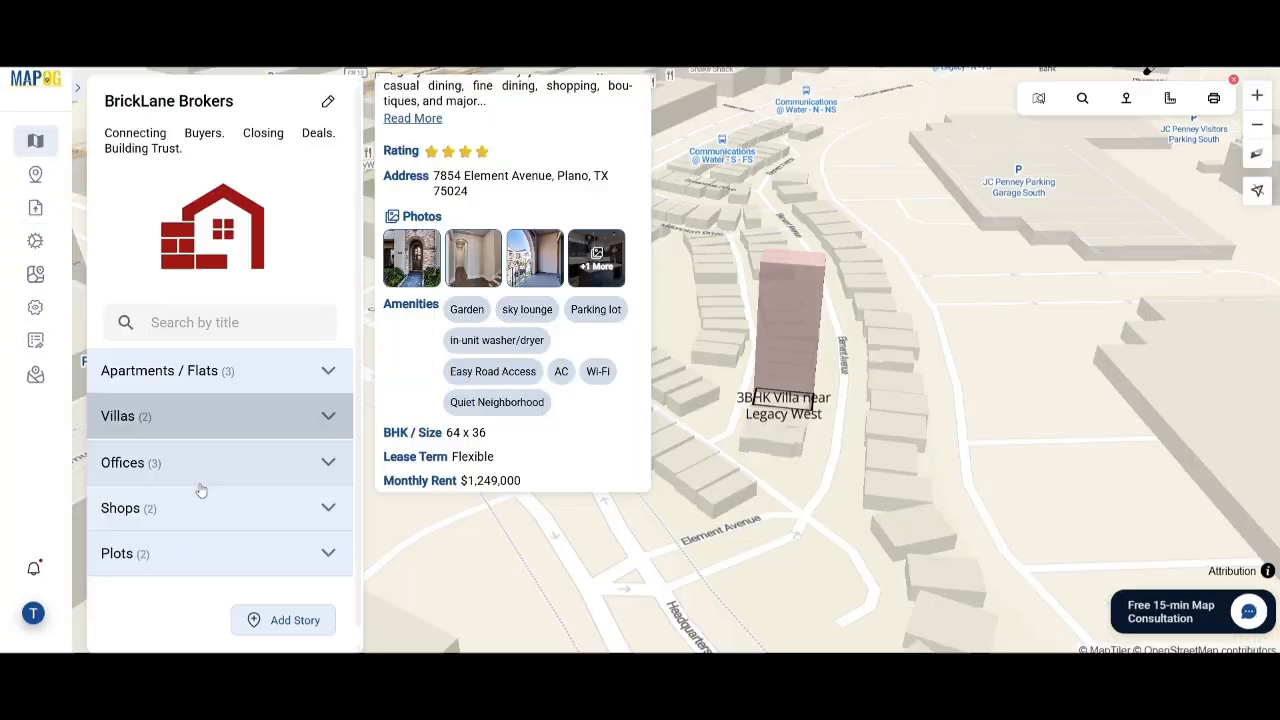
# Step: View the 750 sq ft Office Space and 1,200 sq ft Executive Office listings in the BrickLane Brokers map's Offices category
pyautogui.click(126, 460)
pyautogui.click(166, 326)
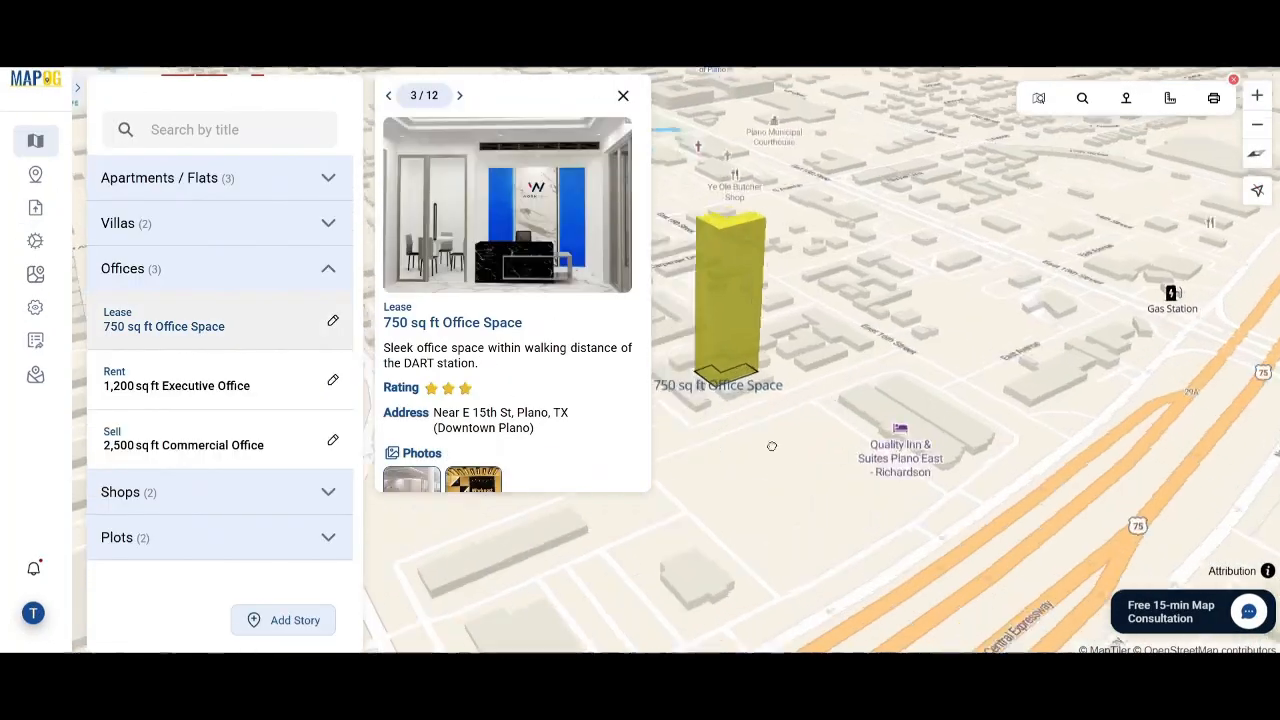
pyautogui.scroll(-5, 549, 381)
pyautogui.click(176, 385)
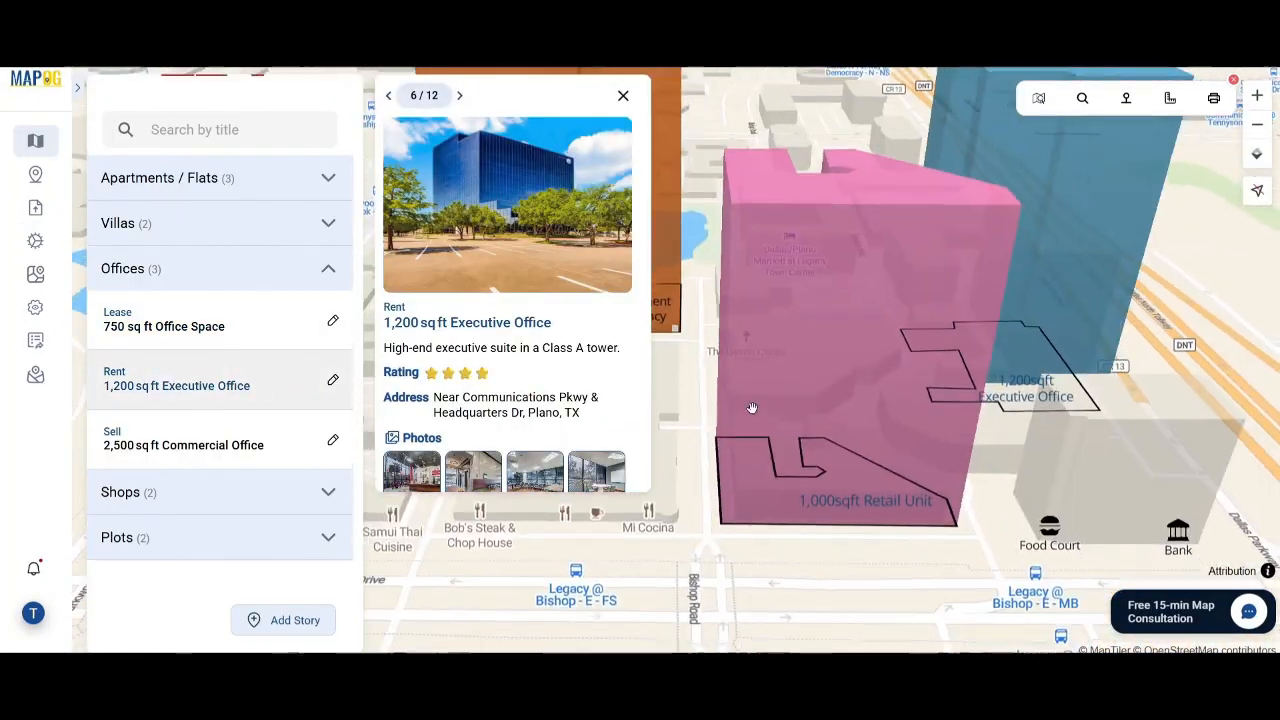
pyautogui.click(407, 285)
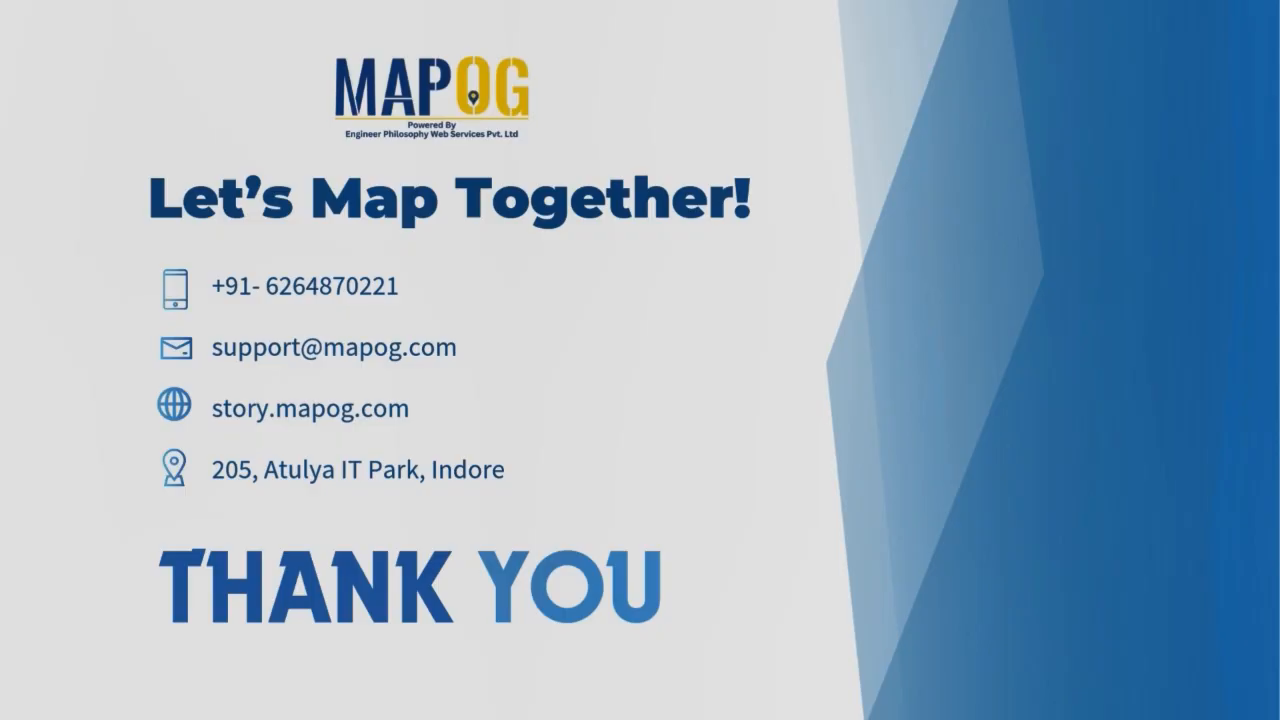